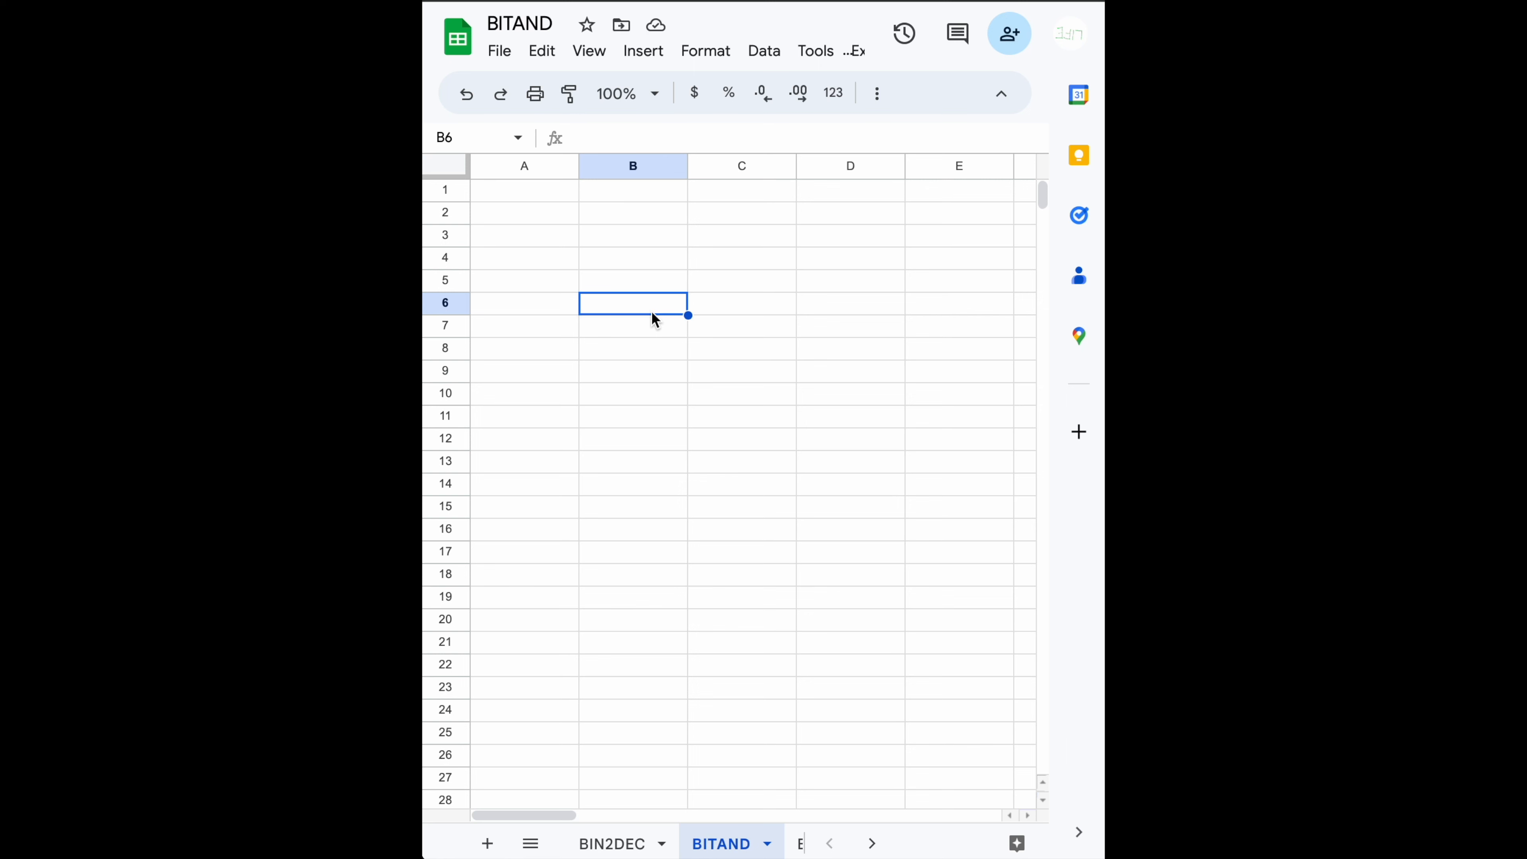
Enter the table headers A, B and Result in cells B4, C4 and D4
{"action": "left_click", "coordinate": [631, 263]}
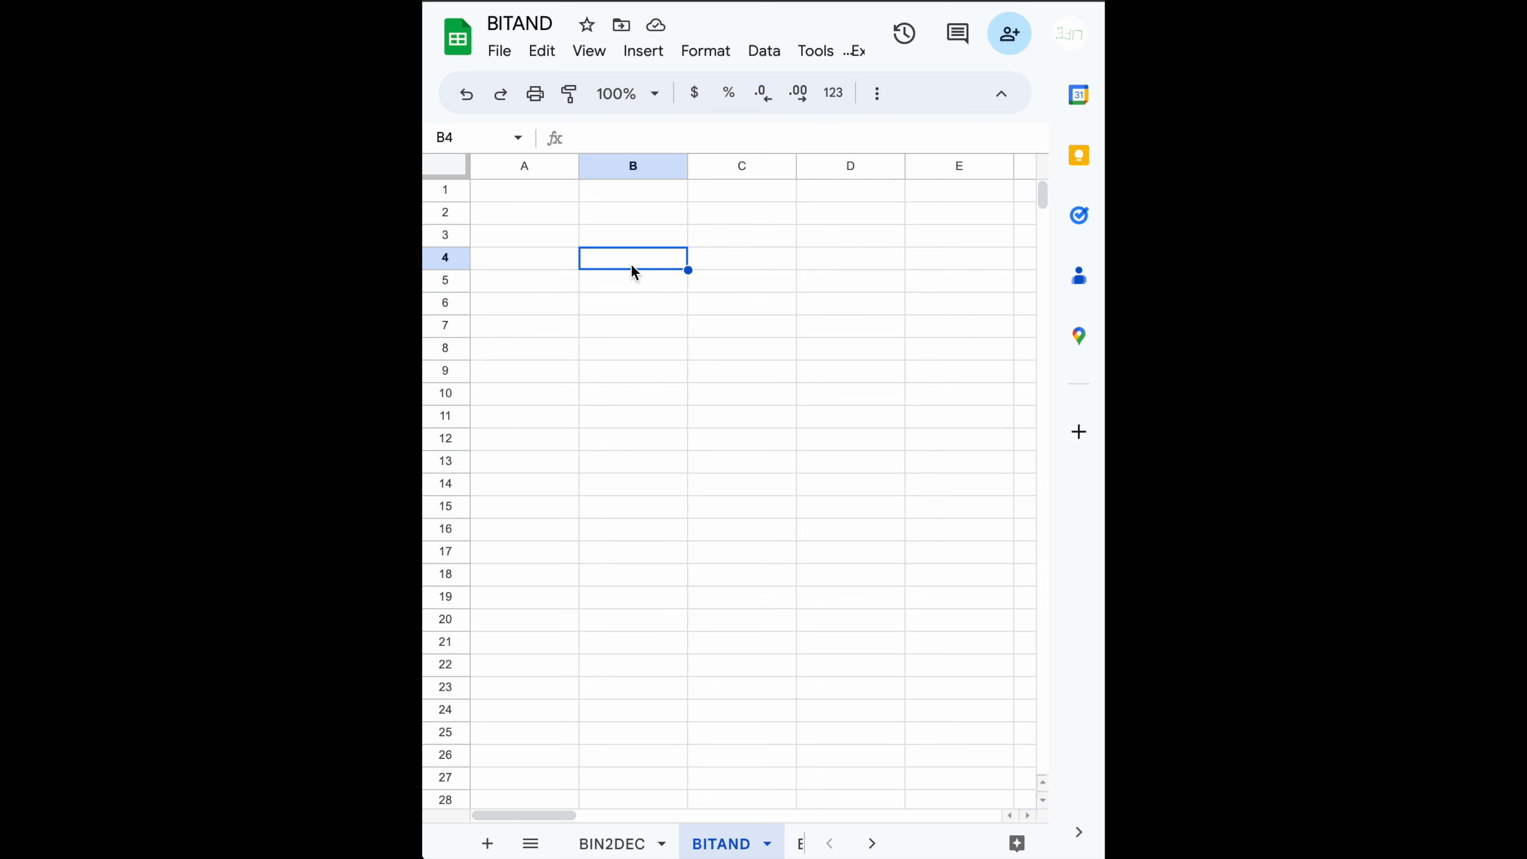
{"action": "type", "text": "A"}
{"action": "key", "text": "Tab"}
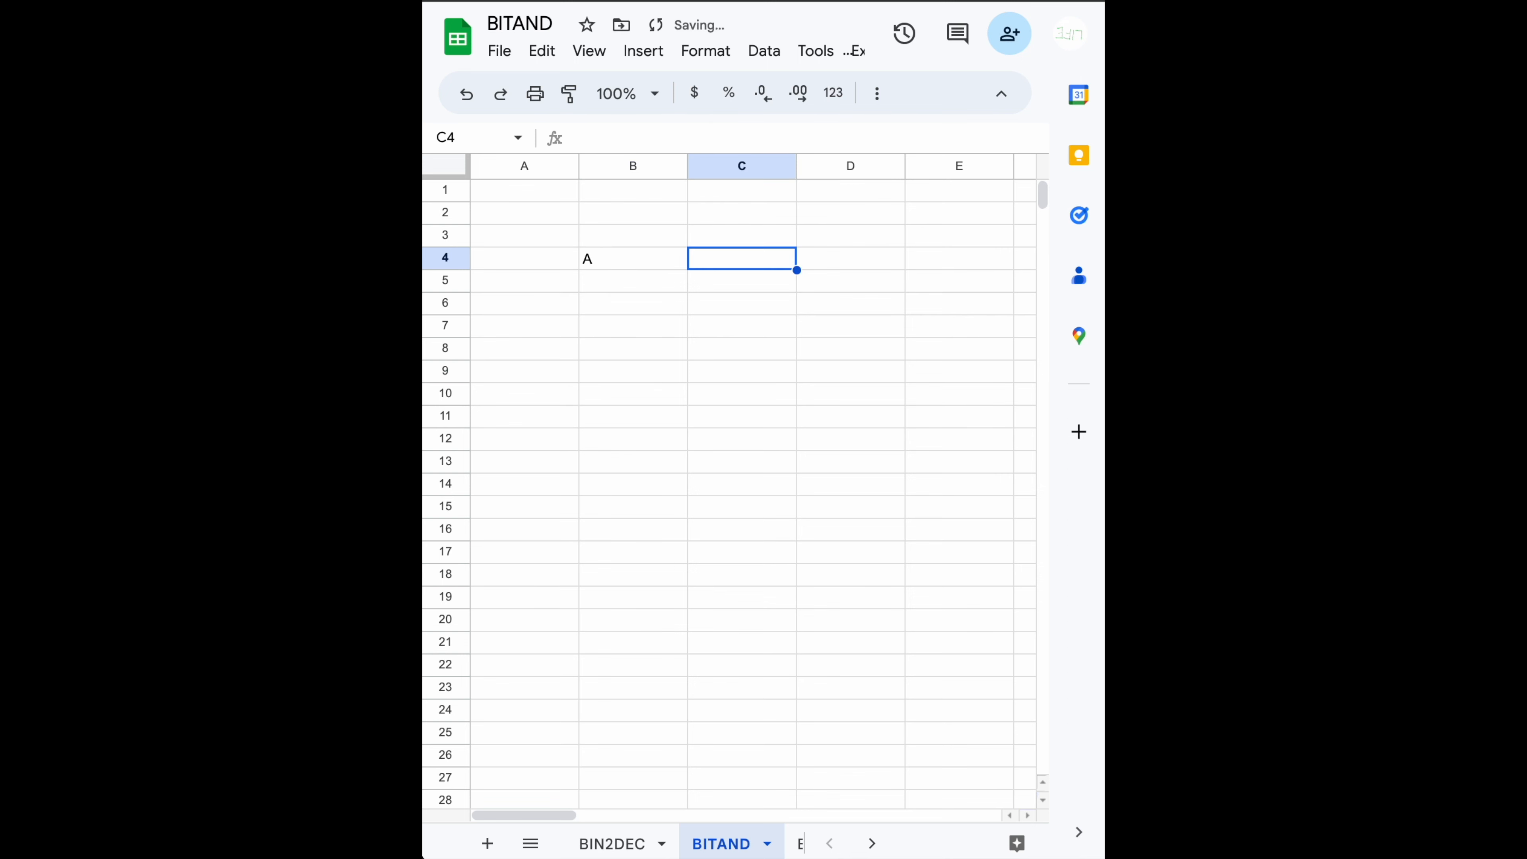
{"action": "type", "text": "B"}
{"action": "key", "text": "Tab"}
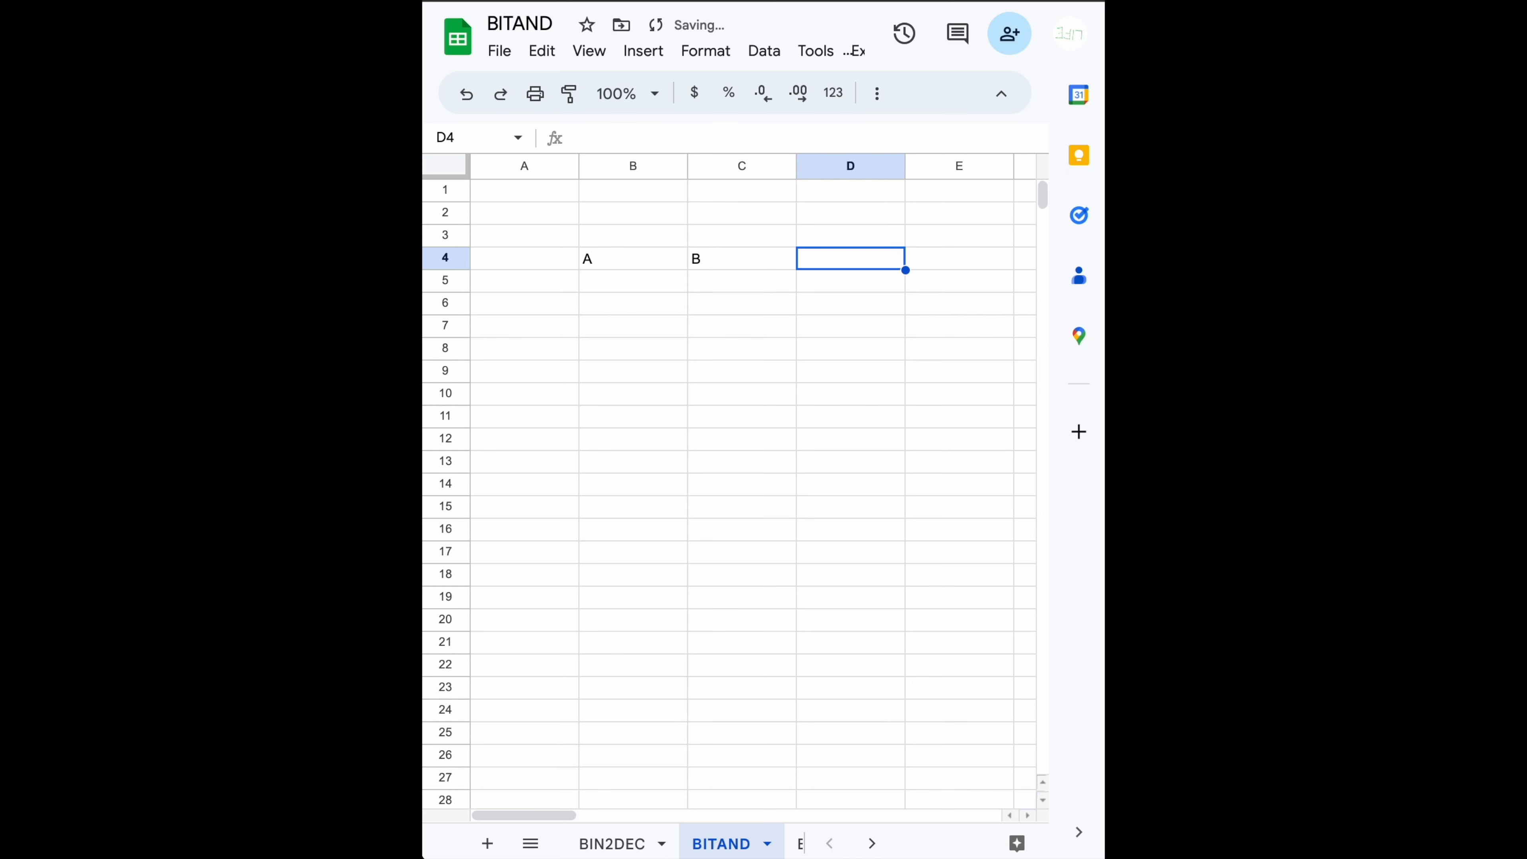
{"action": "type", "text": "Result"}
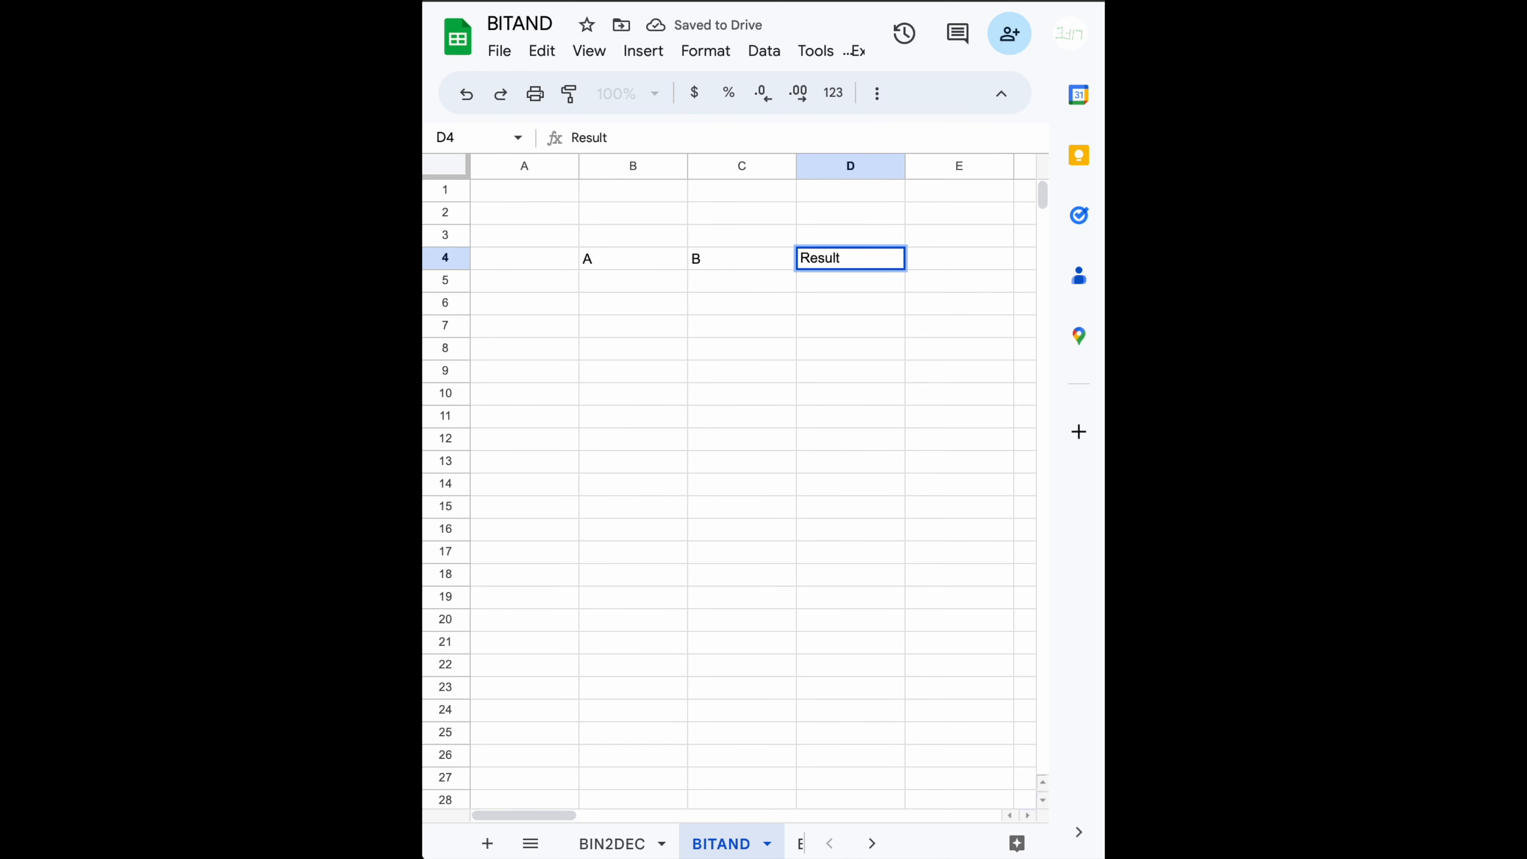
{"action": "key", "text": "Return"}
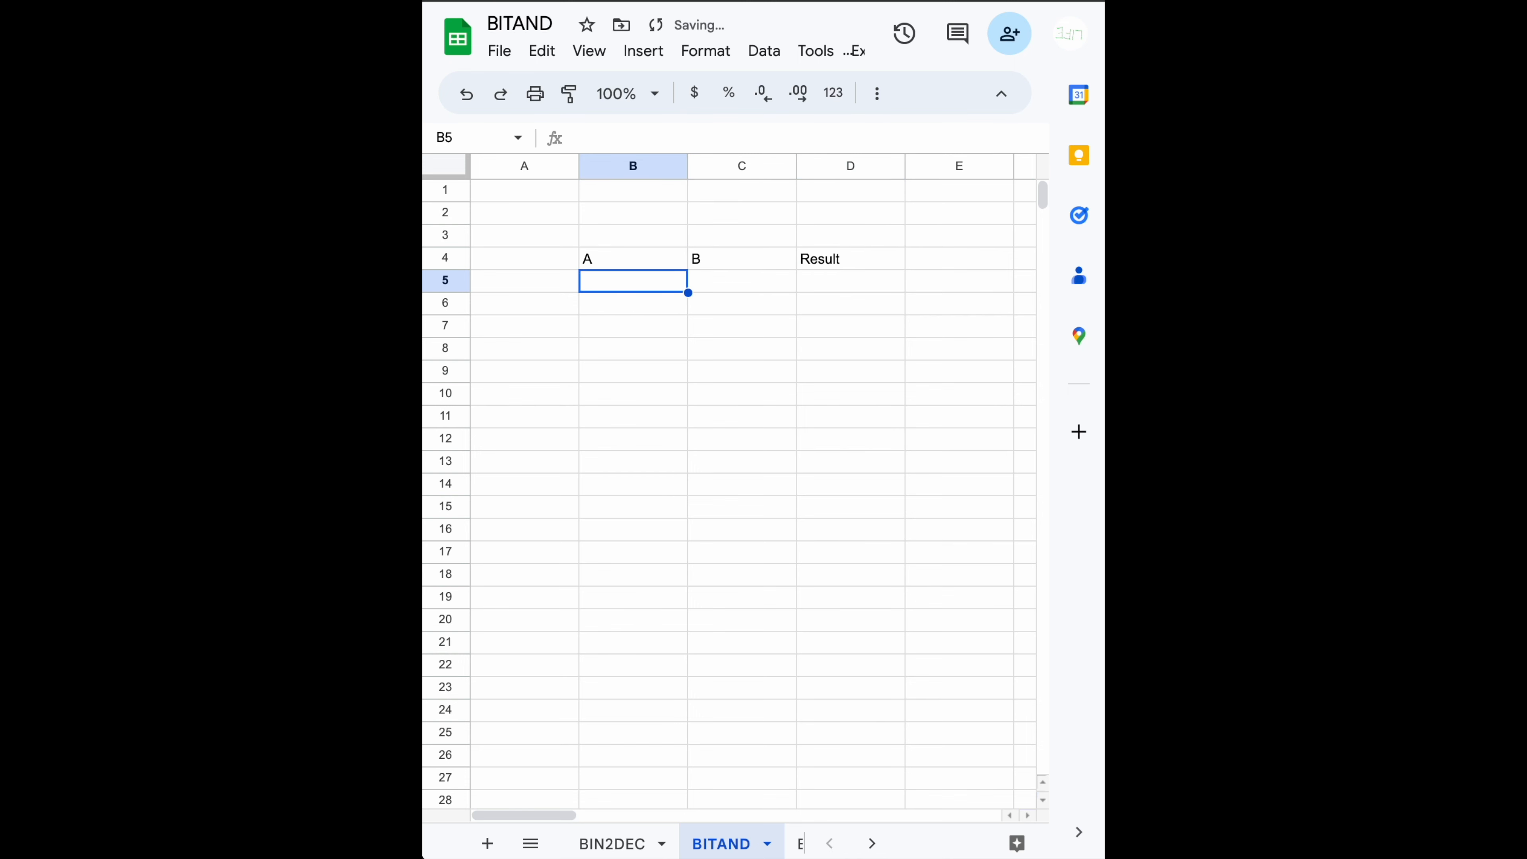
Fill the first two truth-table rows under A and B with 0, 0 in row 5 and 0, 1 in row 6
{"action": "type", "text": "0"}
{"action": "key", "text": "Tab"}
{"action": "type", "text": "0"}
{"action": "key", "text": "Return"}
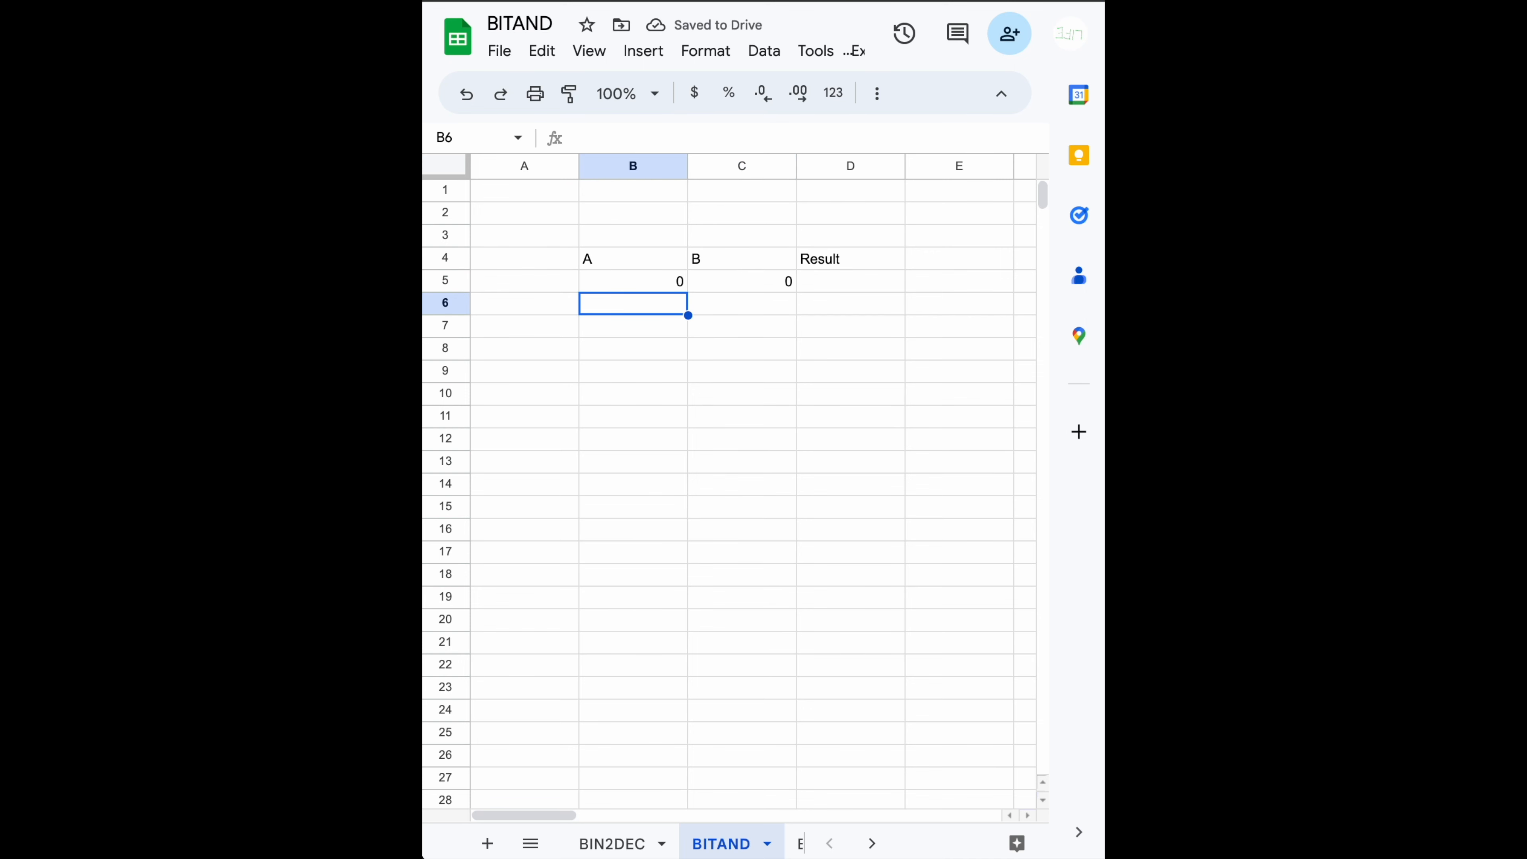
{"action": "type", "text": "0"}
{"action": "key", "text": "Tab"}
{"action": "type", "text": "1"}
{"action": "key", "text": "Tab"}
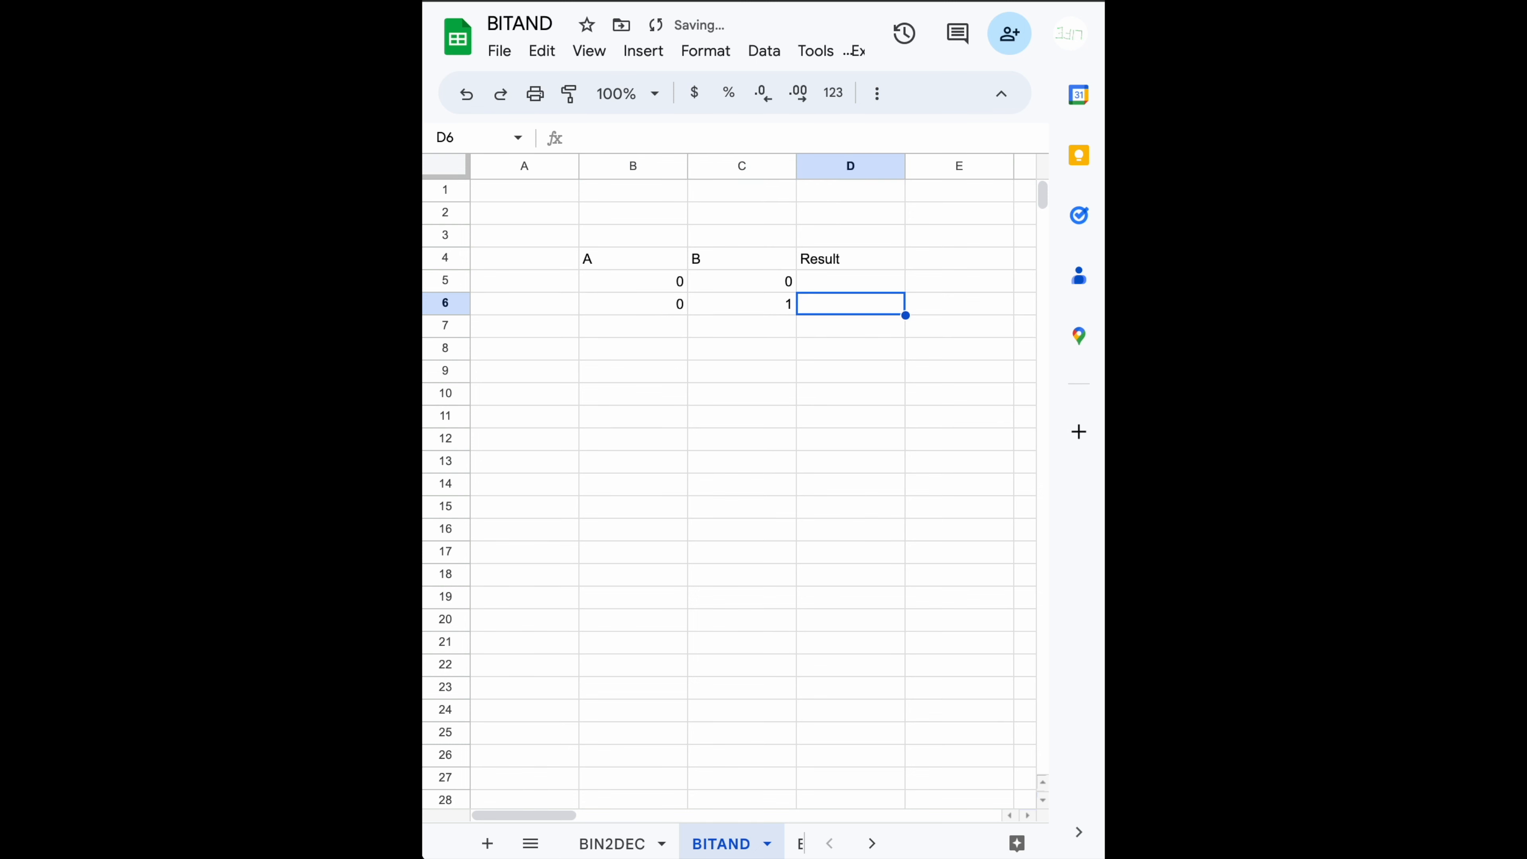
{"action": "key", "text": "Return"}
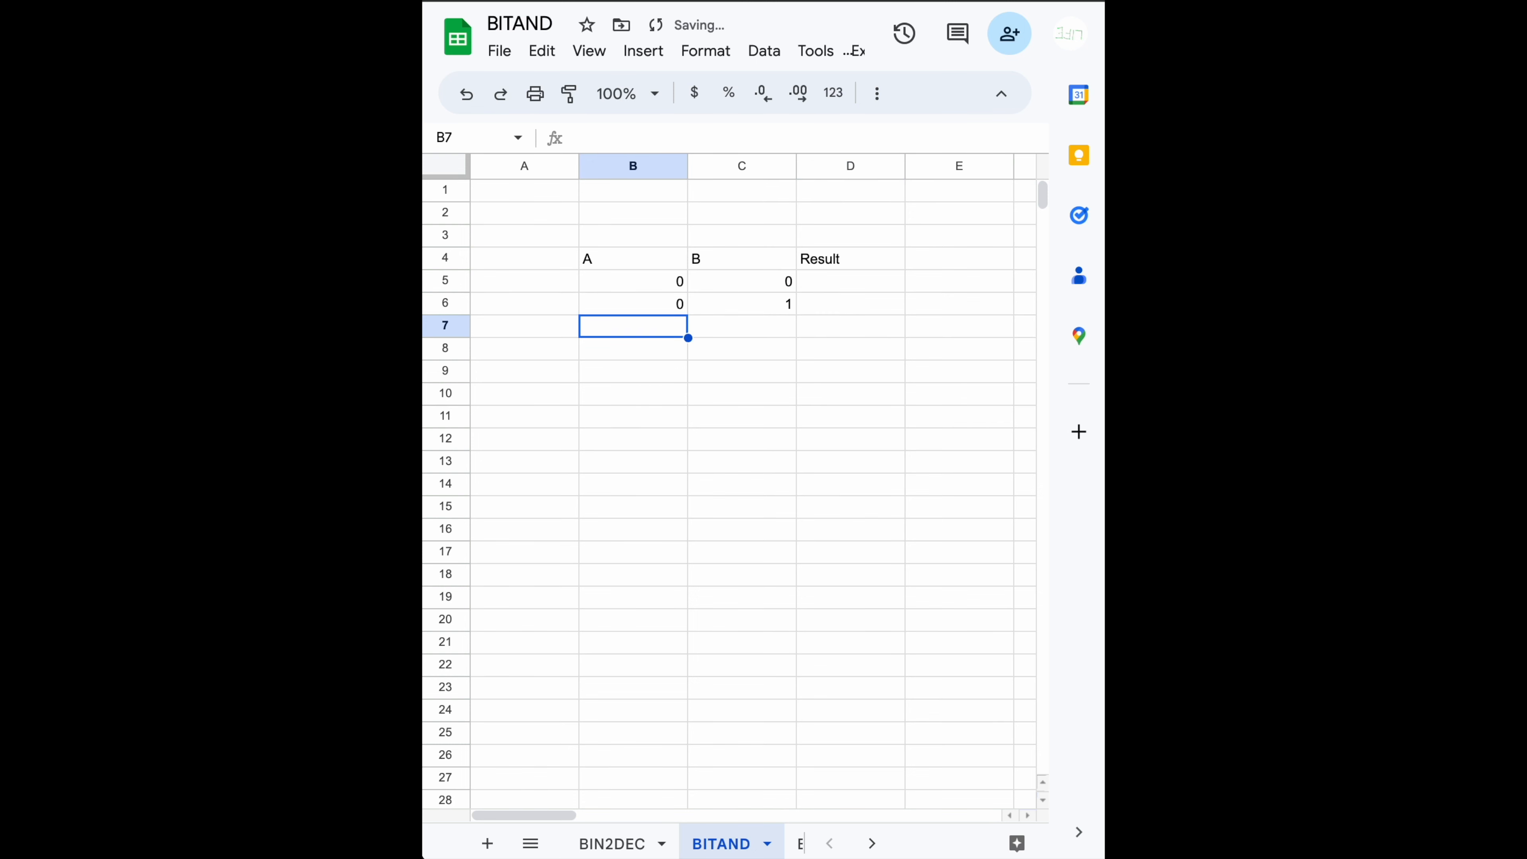
Complete the input combinations under A and B with 1, 0 in row 7 and 1, 1 in row 8
{"action": "type", "text": "1"}
{"action": "key", "text": "Tab"}
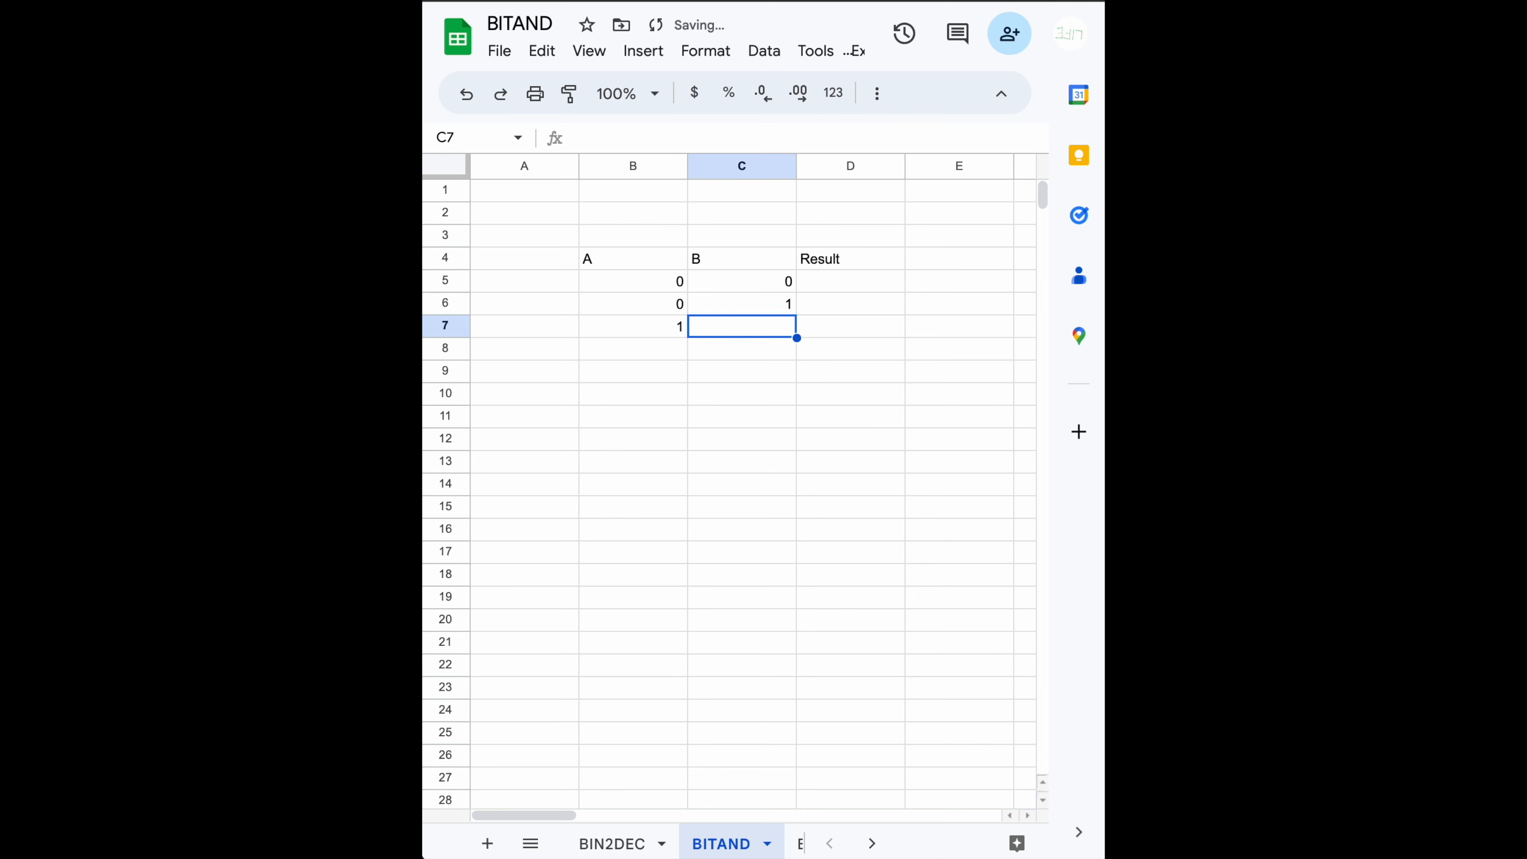
{"action": "type", "text": "0"}
{"action": "key", "text": "Return"}
{"action": "type", "text": "1"}
{"action": "key", "text": "Tab"}
{"action": "type", "text": "1"}
{"action": "key", "text": "Return"}
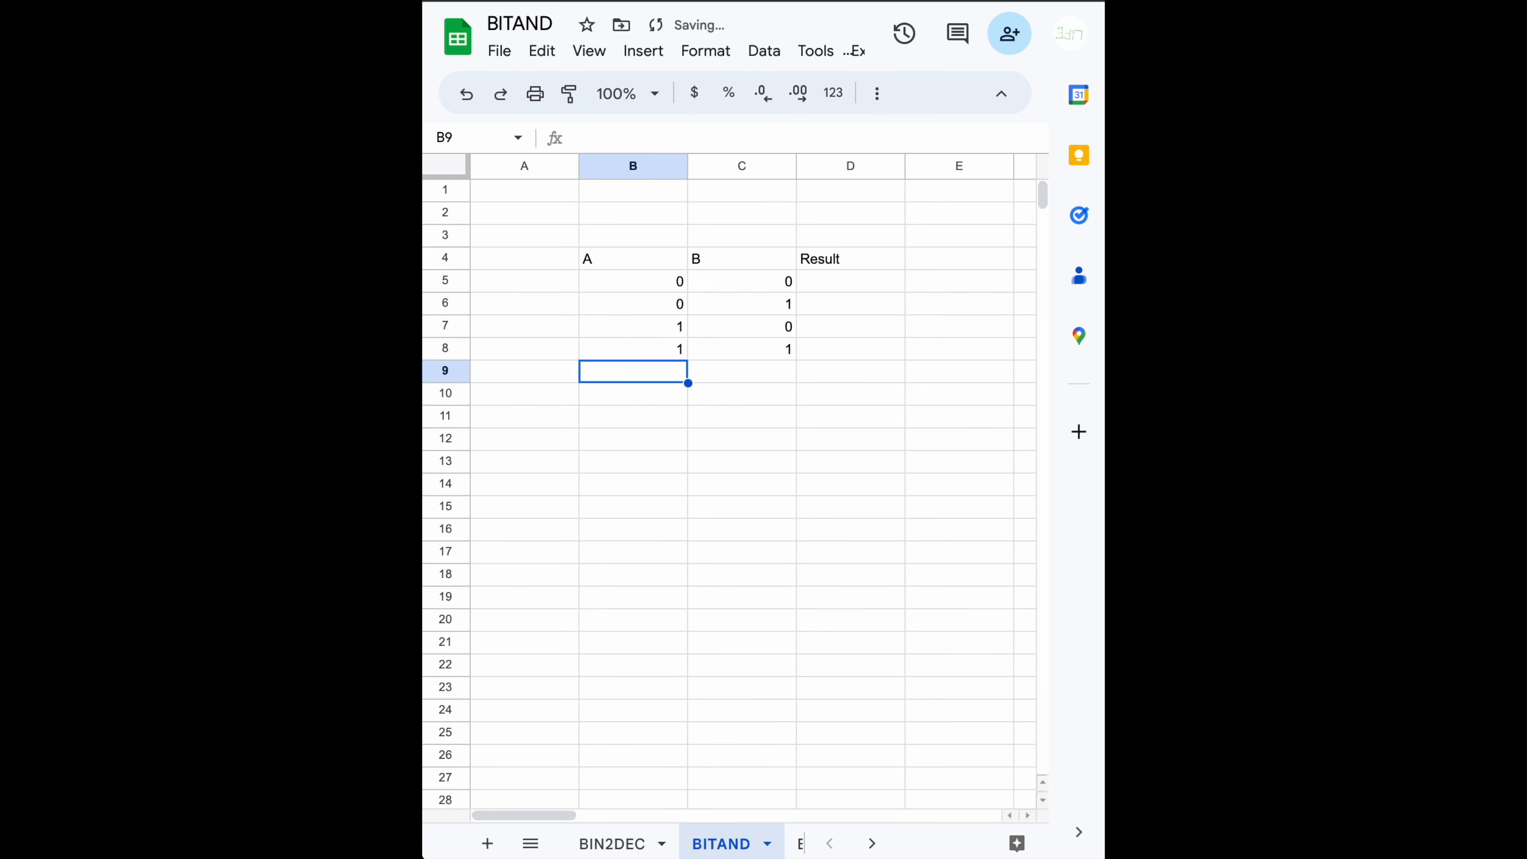
Enter =BITAND(B5,C5) in D5 and autofill the formula through D8
{"action": "key", "text": "Right"}
{"action": "key", "text": "Up"}
{"action": "key", "text": "Up"}
{"action": "key", "text": "Up"}
{"action": "key", "text": "Up"}
{"action": "key", "text": "Right"}
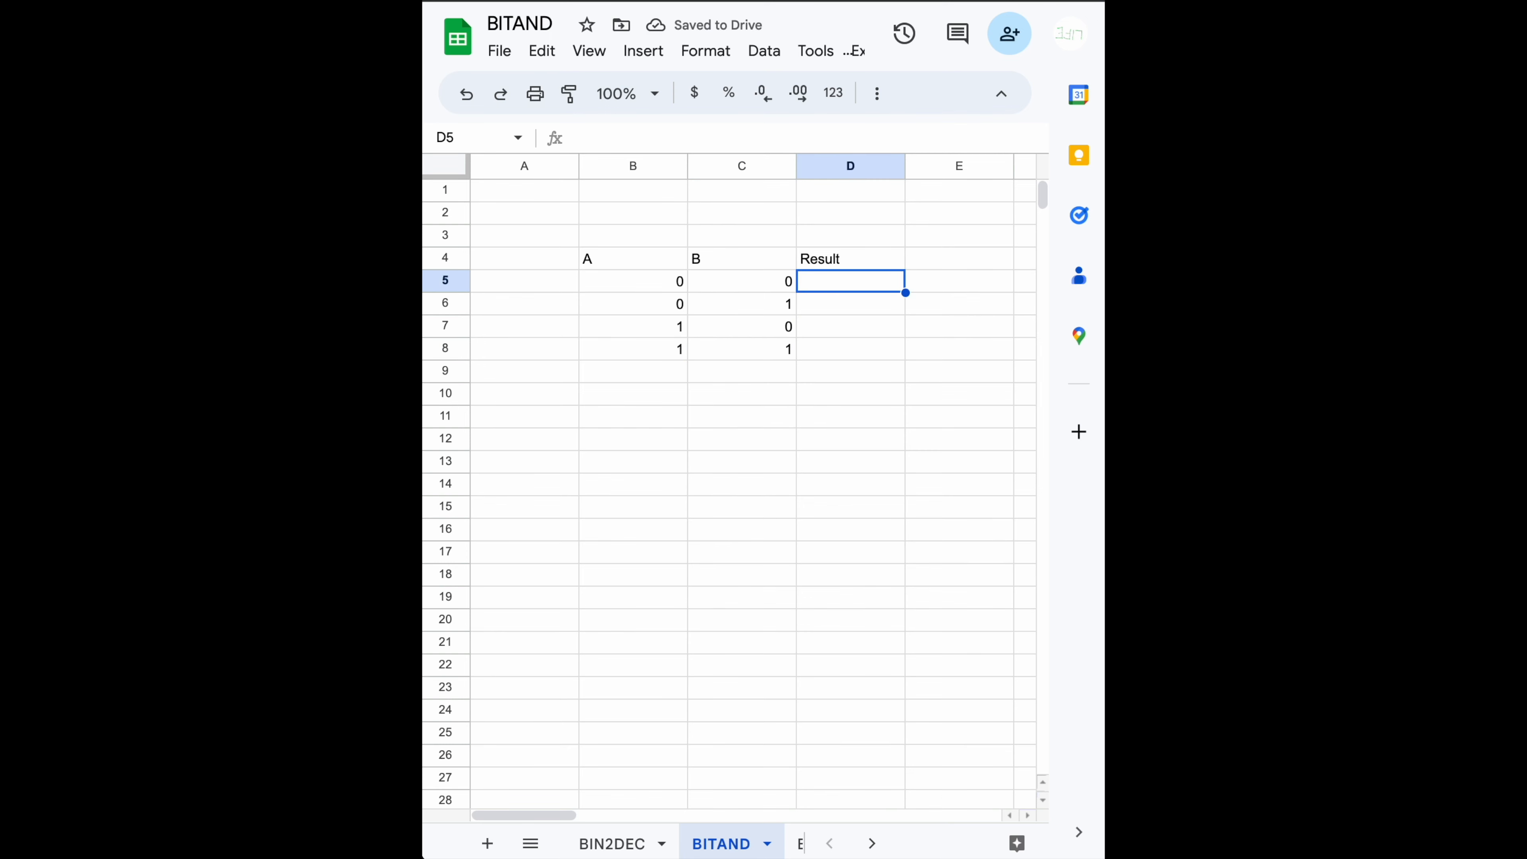
{"action": "type", "text": "="}
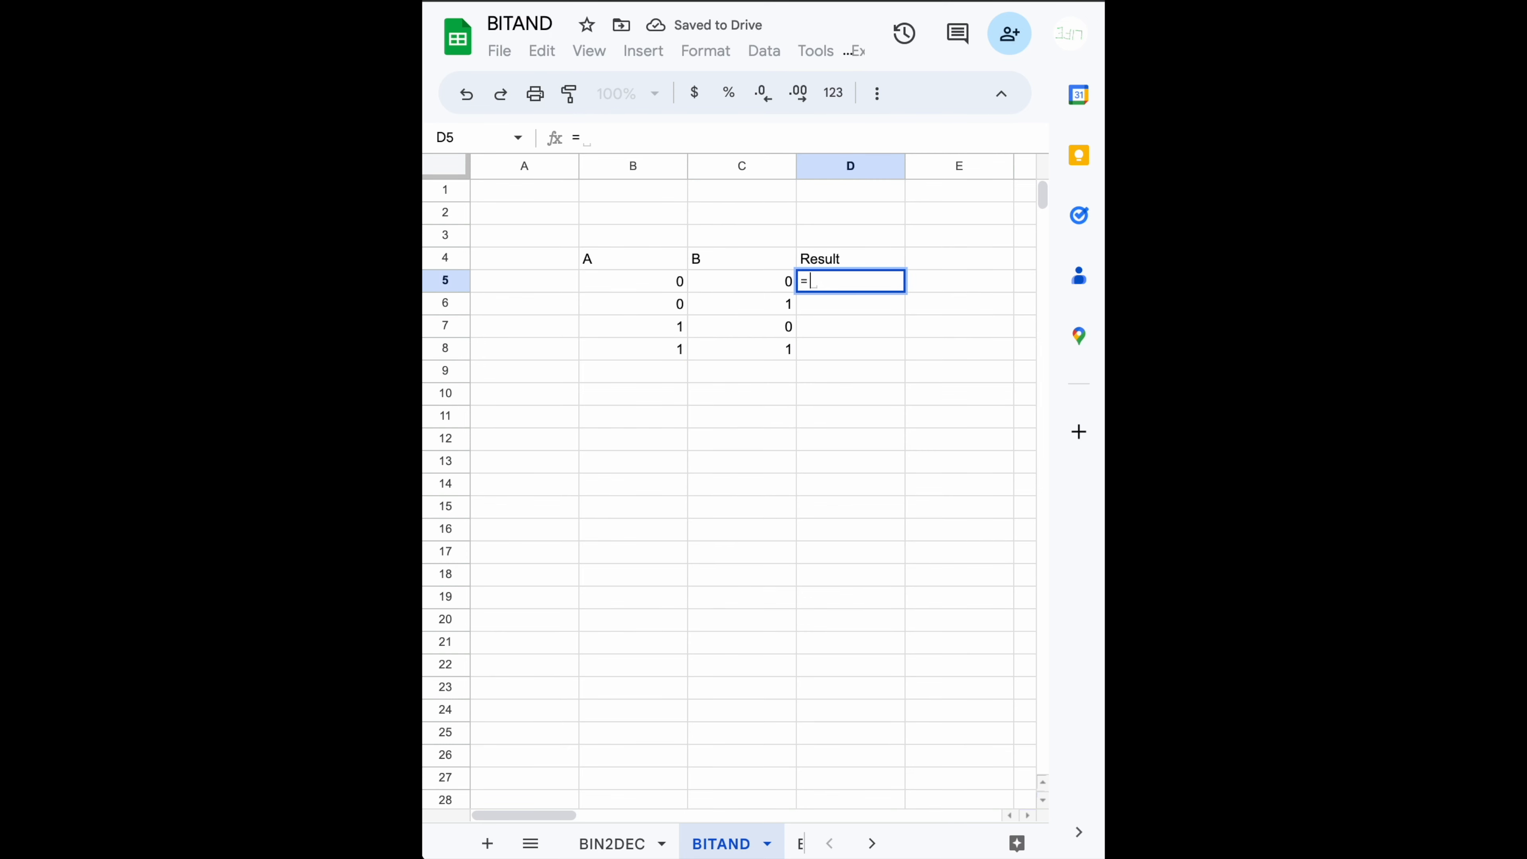
{"action": "type", "text": "BITA"}
{"action": "key", "text": "Tab"}
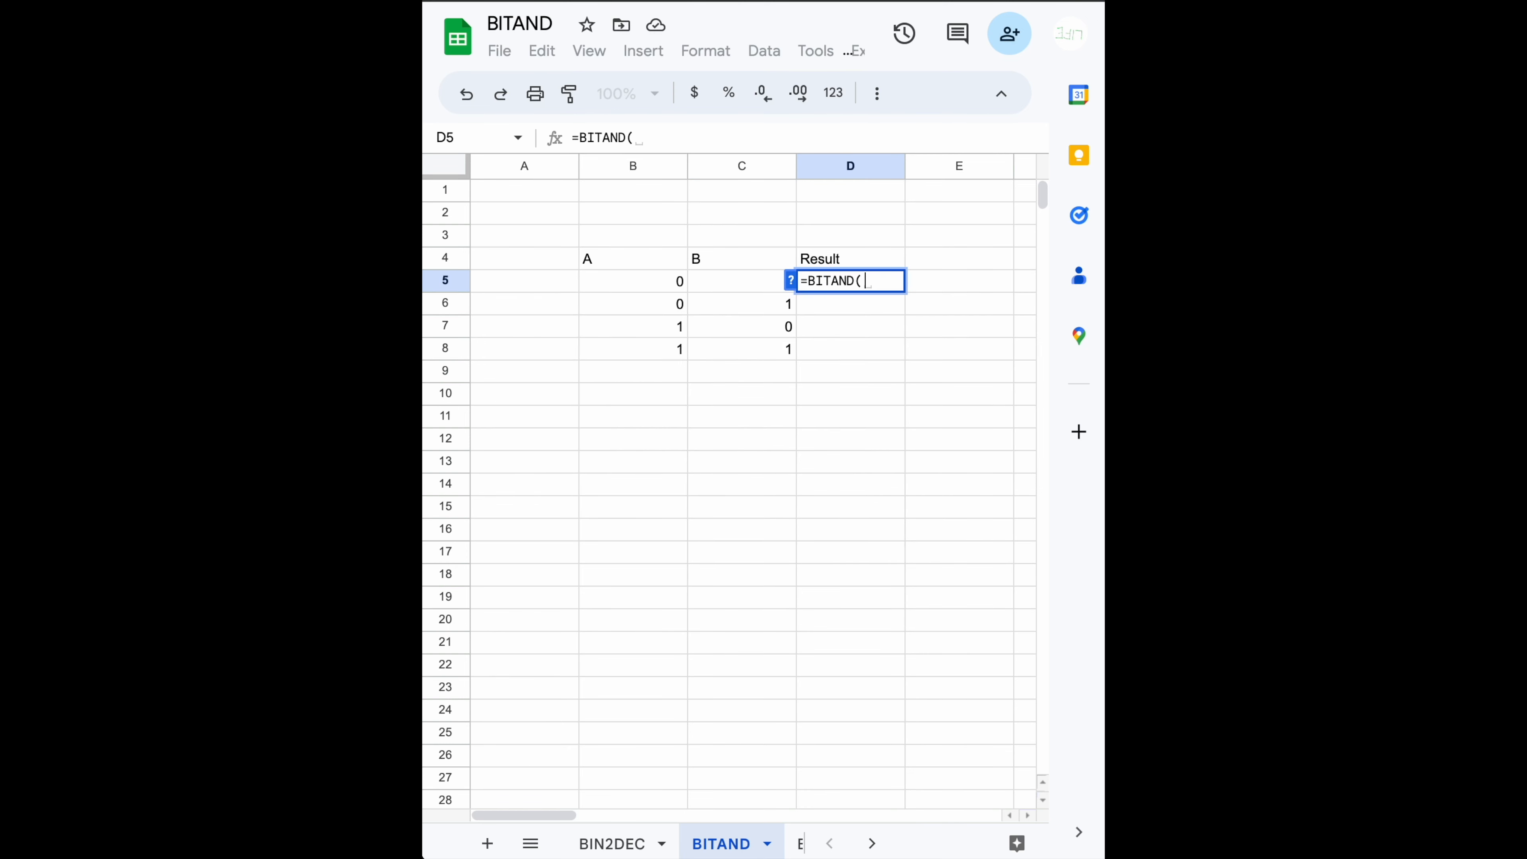
{"action": "key", "text": "Left"}
{"action": "key", "text": "Left"}
{"action": "type", "text": ","}
{"action": "key", "text": "Left"}
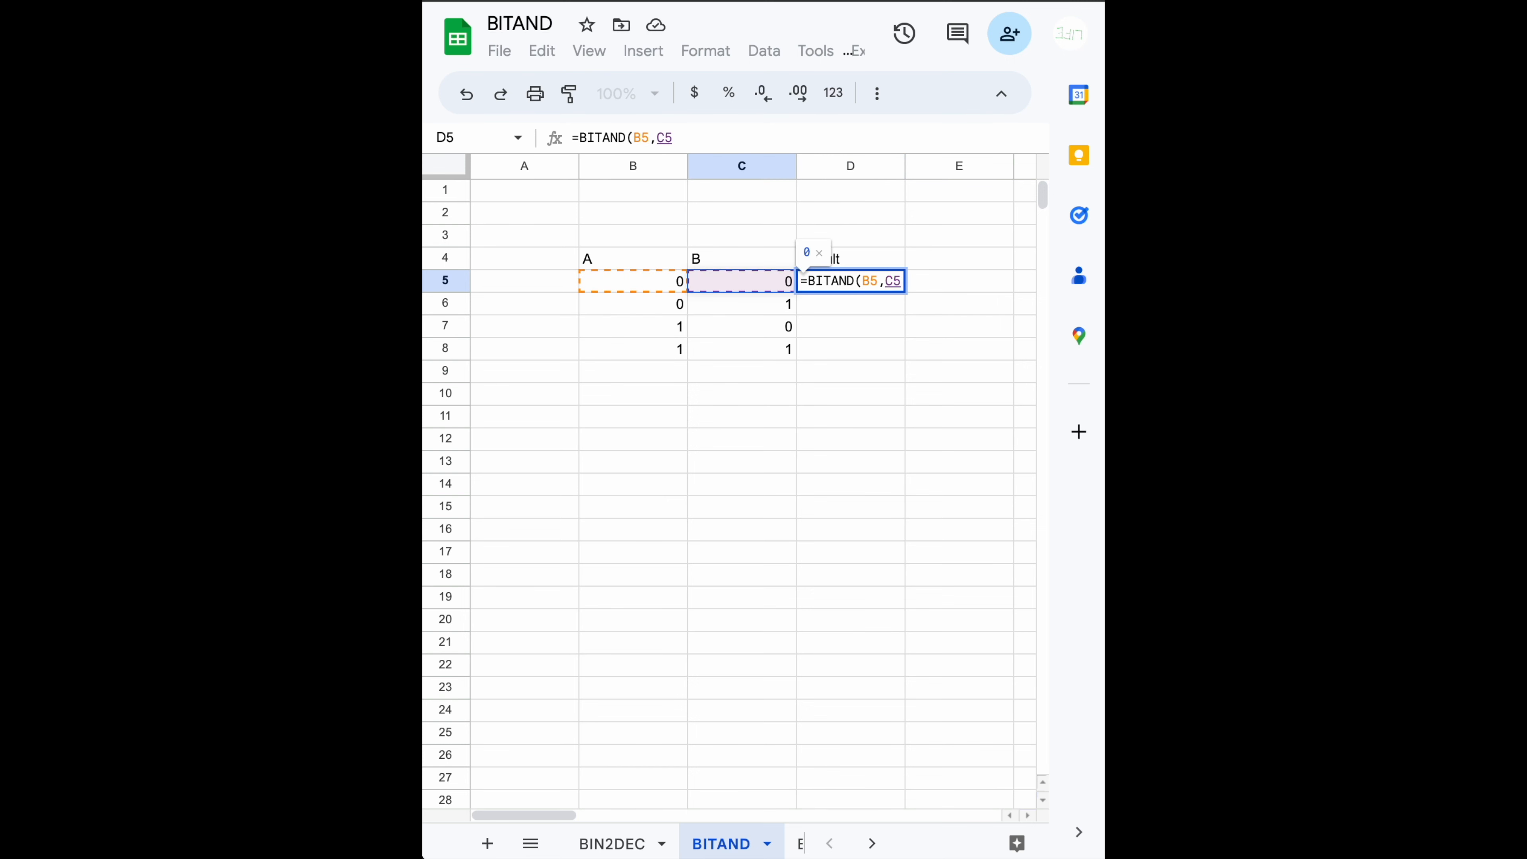
{"action": "type", "text": ")"}
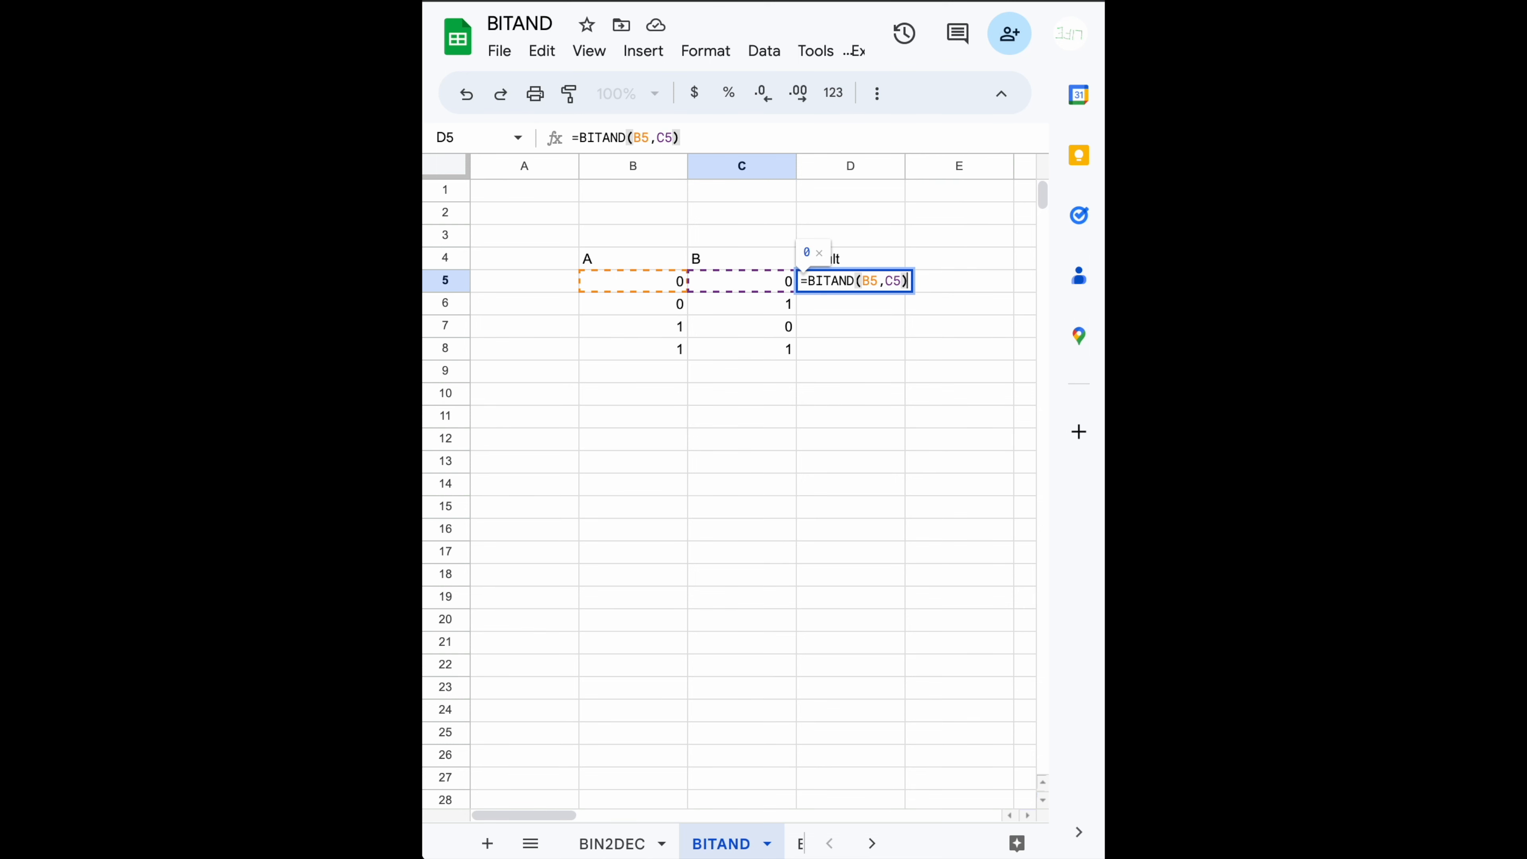
{"action": "key", "text": "Return"}
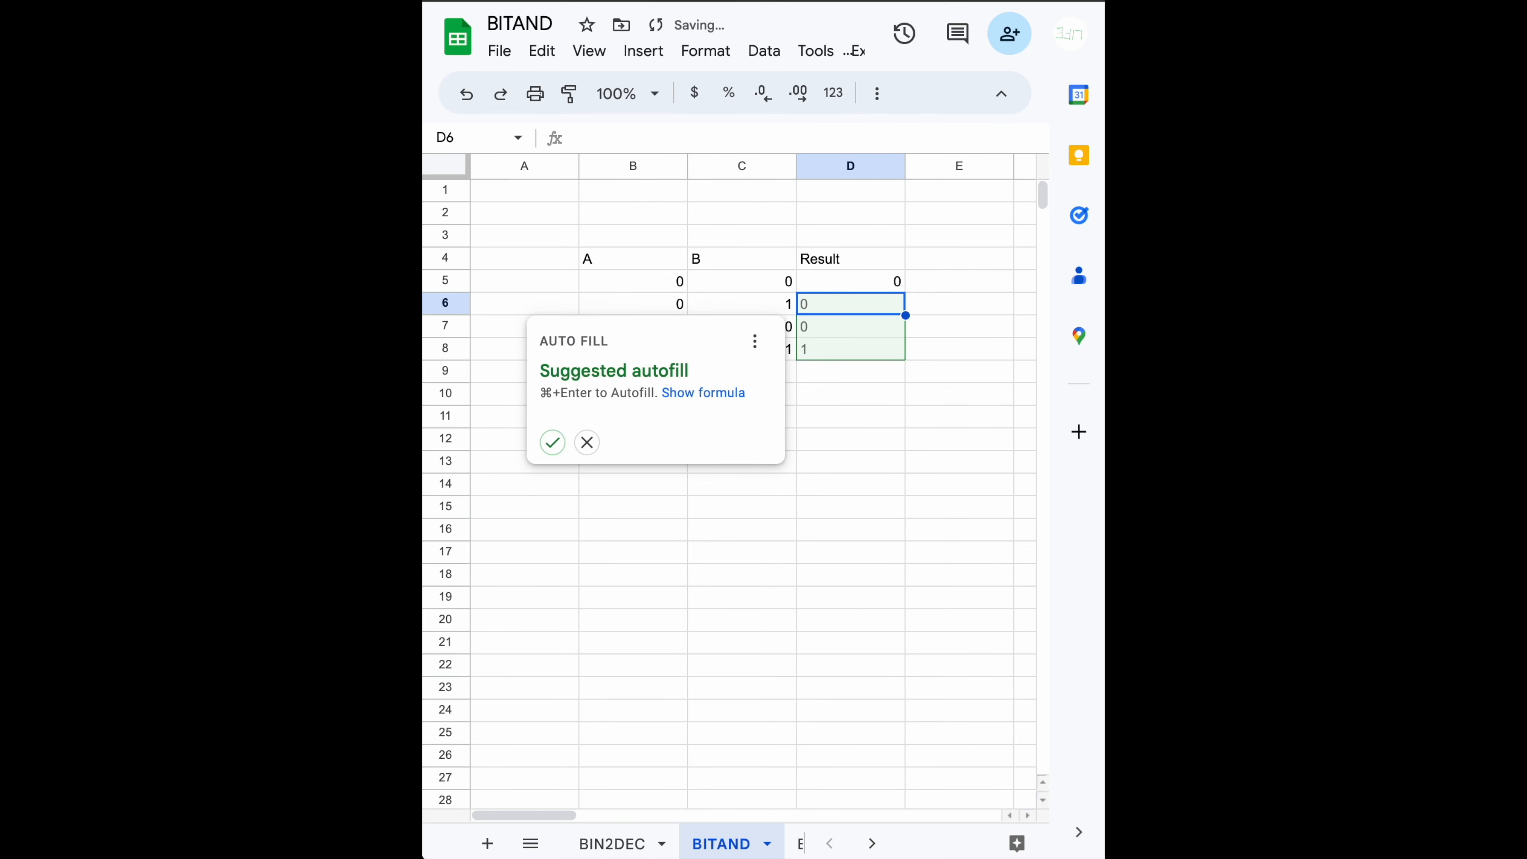
{"action": "left_click", "coordinate": [552, 444]}
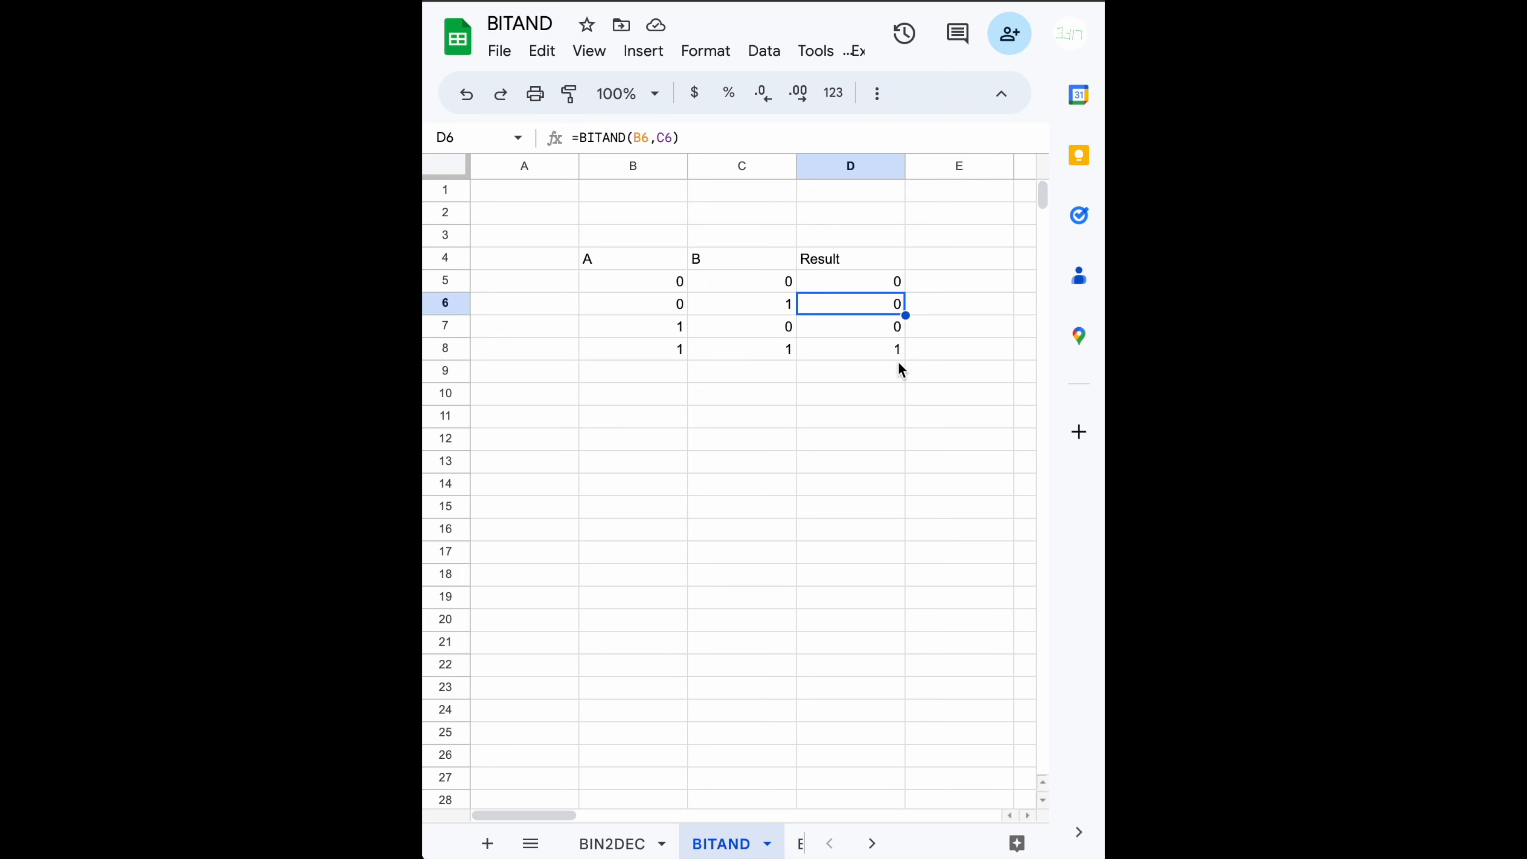
Enter the decimal numbers 10 in B14 and 9 in B15
{"action": "left_click", "coordinate": [681, 483]}
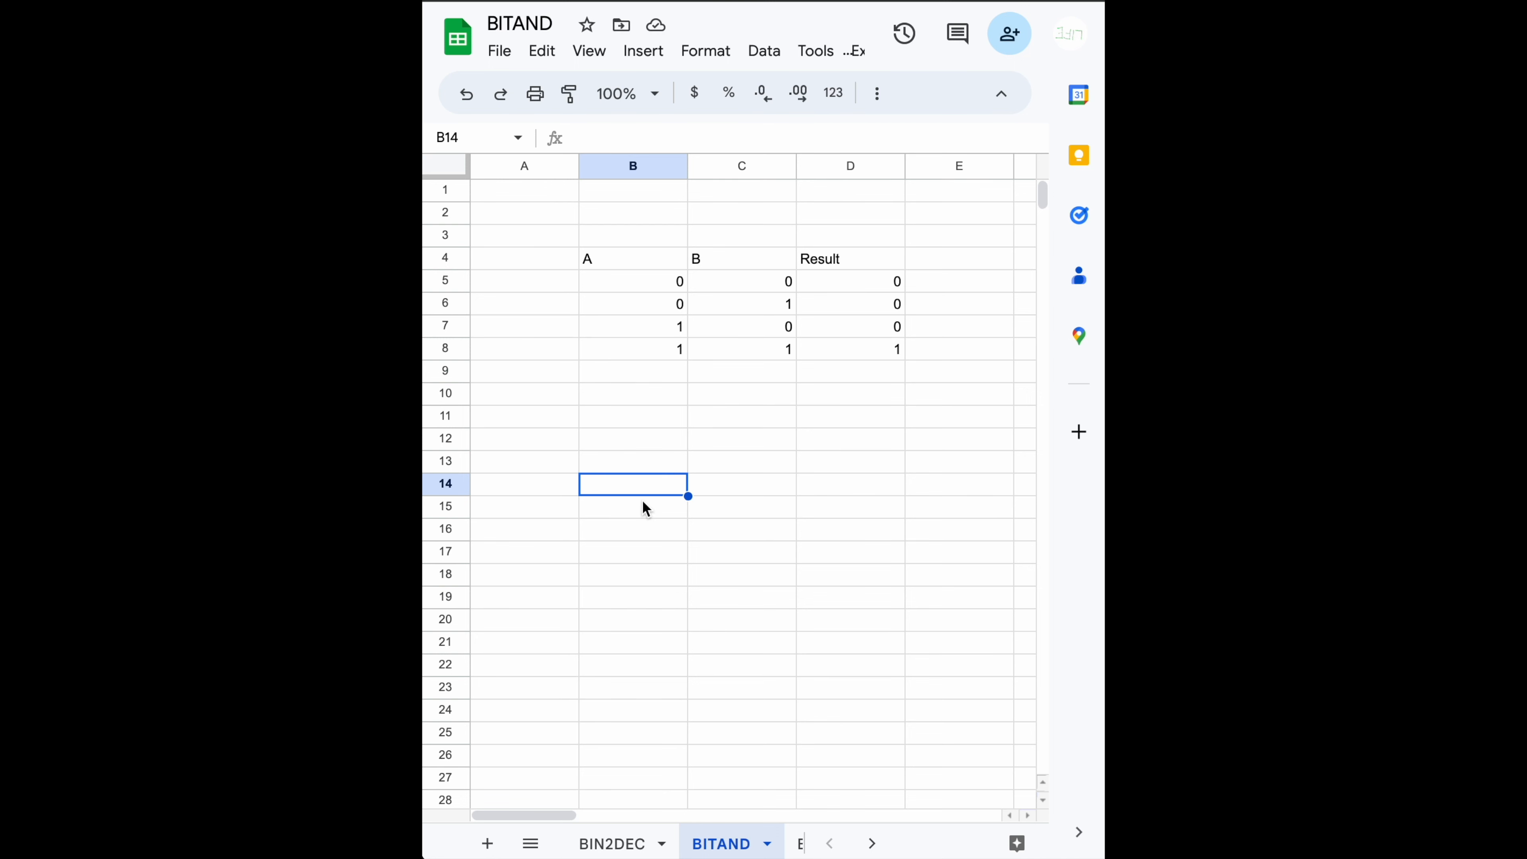
{"action": "type", "text": "10"}
{"action": "key", "text": "Return"}
{"action": "type", "text": "9"}
{"action": "key", "text": "Return"}
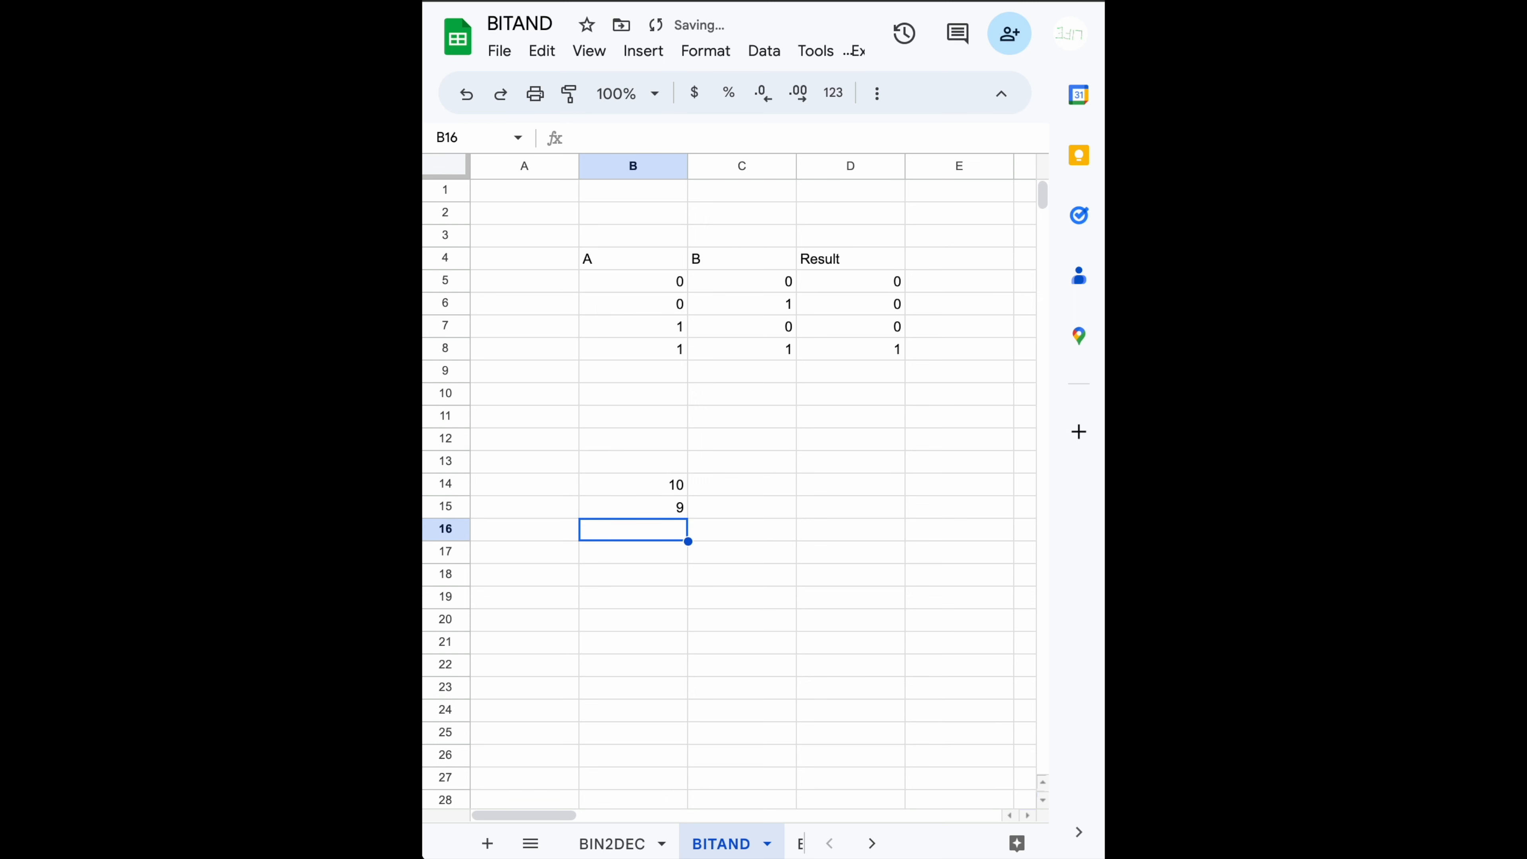
Calculate the bitwise AND of the two numbers in B16 with =BITAND(B14,B15)
{"action": "type", "text": "="}
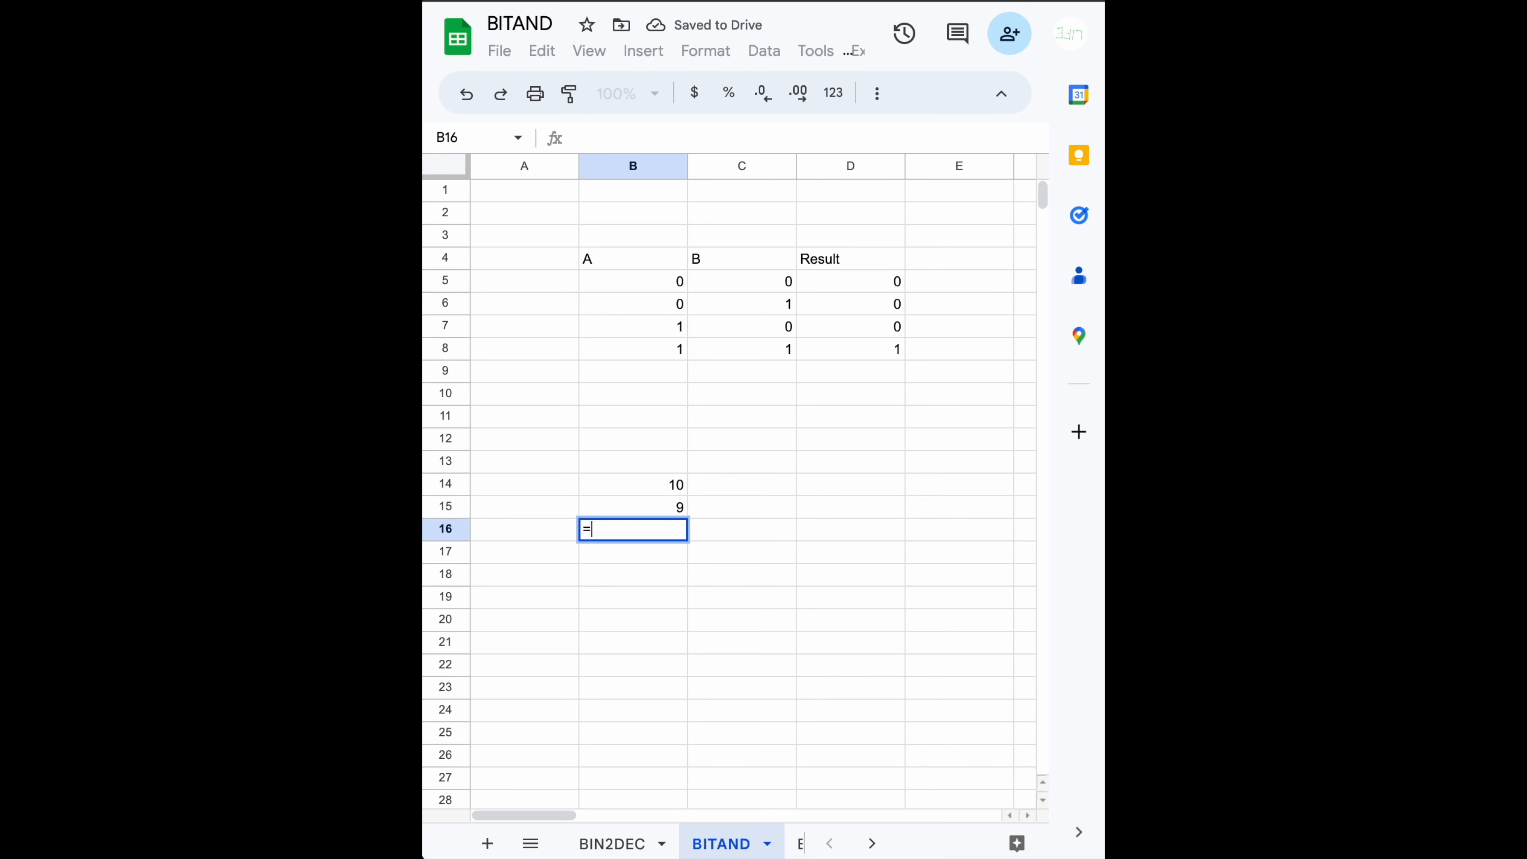
{"action": "type", "text": "b"}
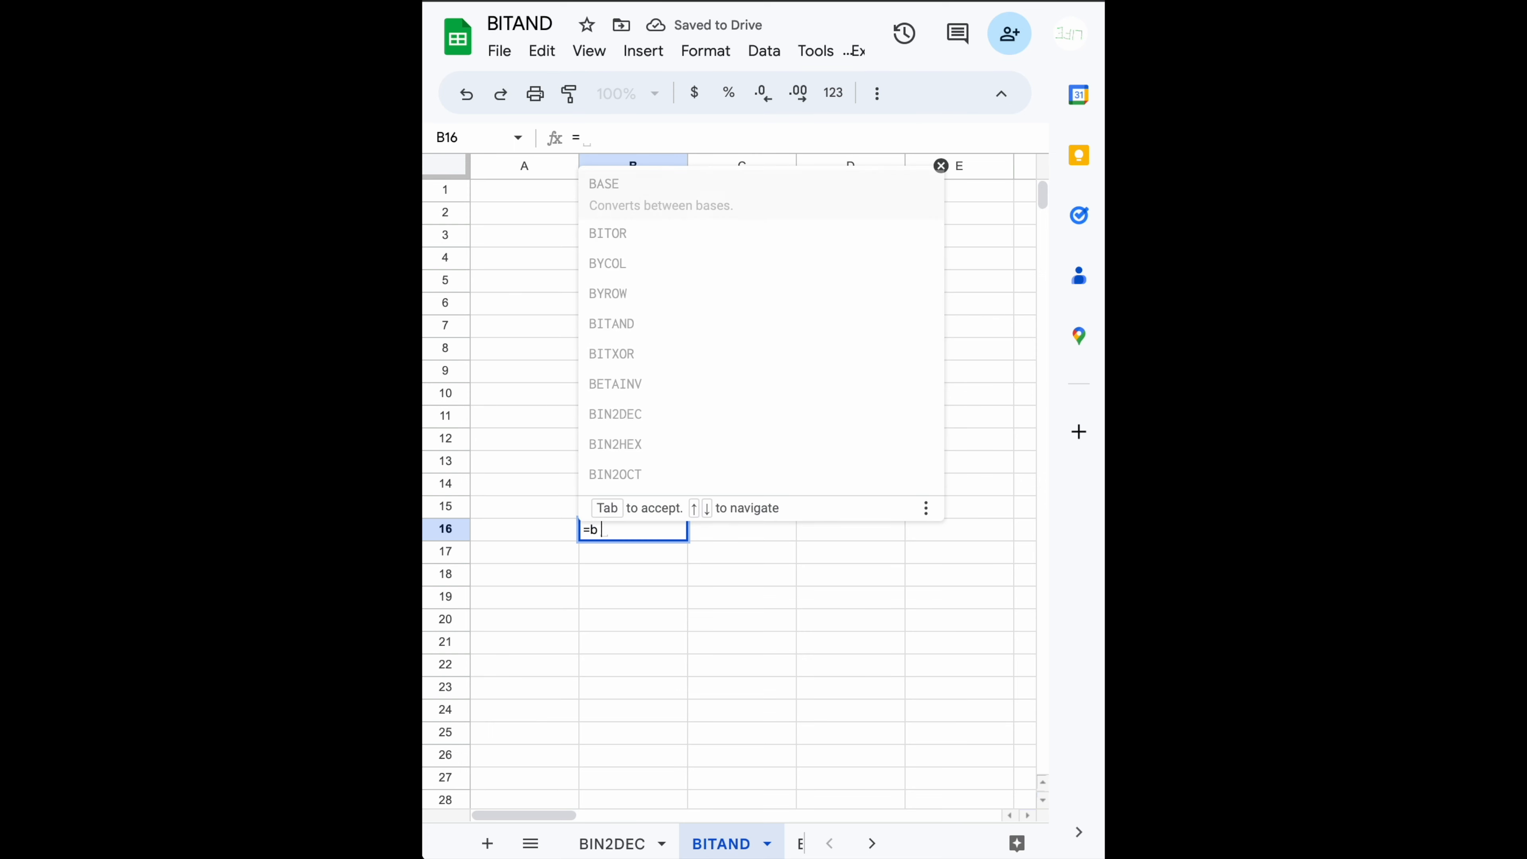
{"action": "type", "text": "itan"}
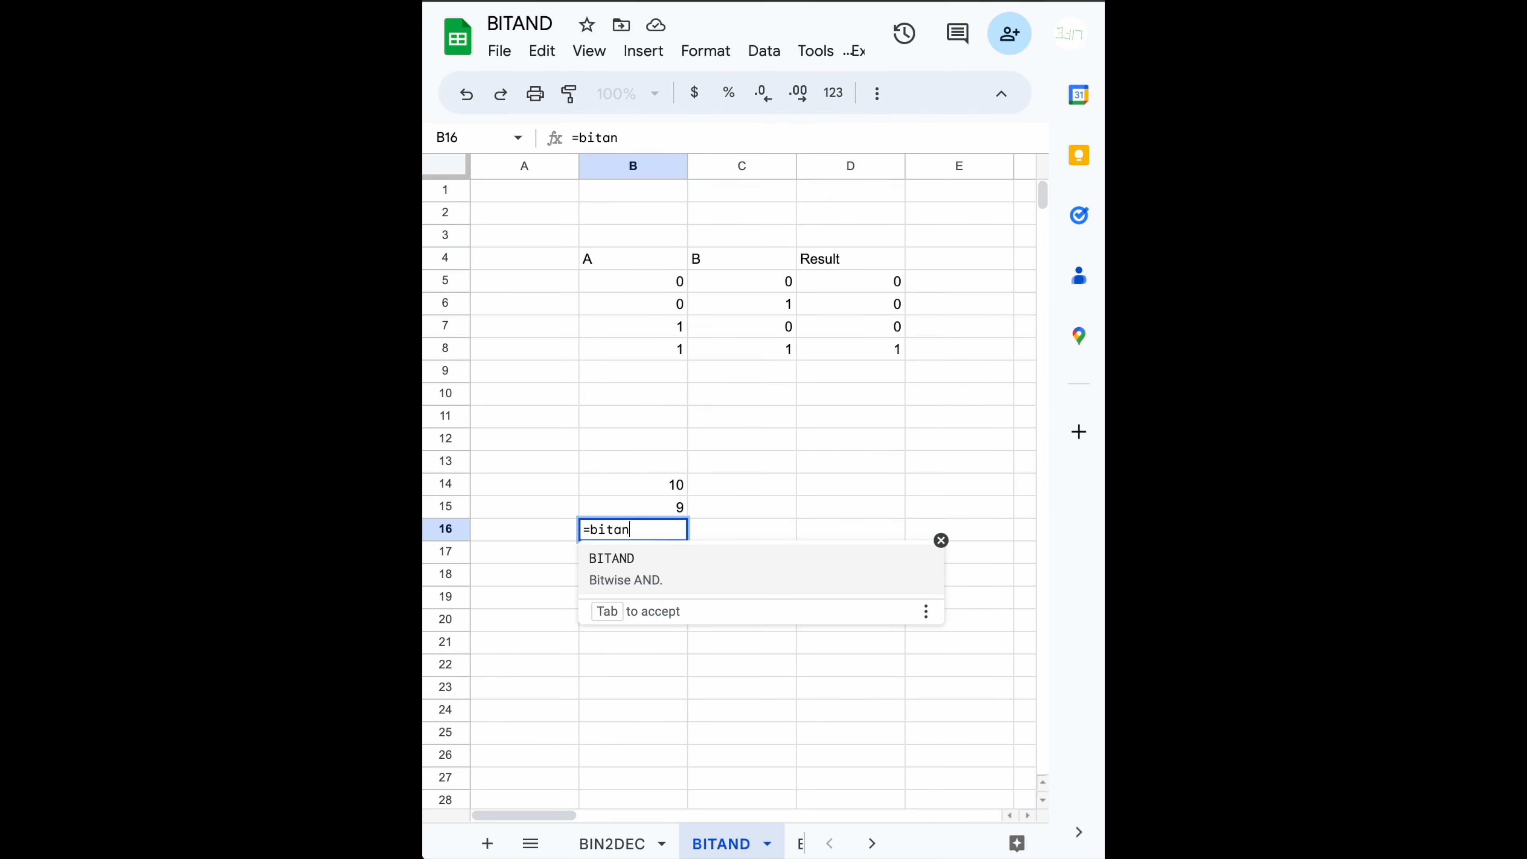
{"action": "key", "text": "Tab"}
{"action": "key", "text": "Up"}
{"action": "key", "text": "Up"}
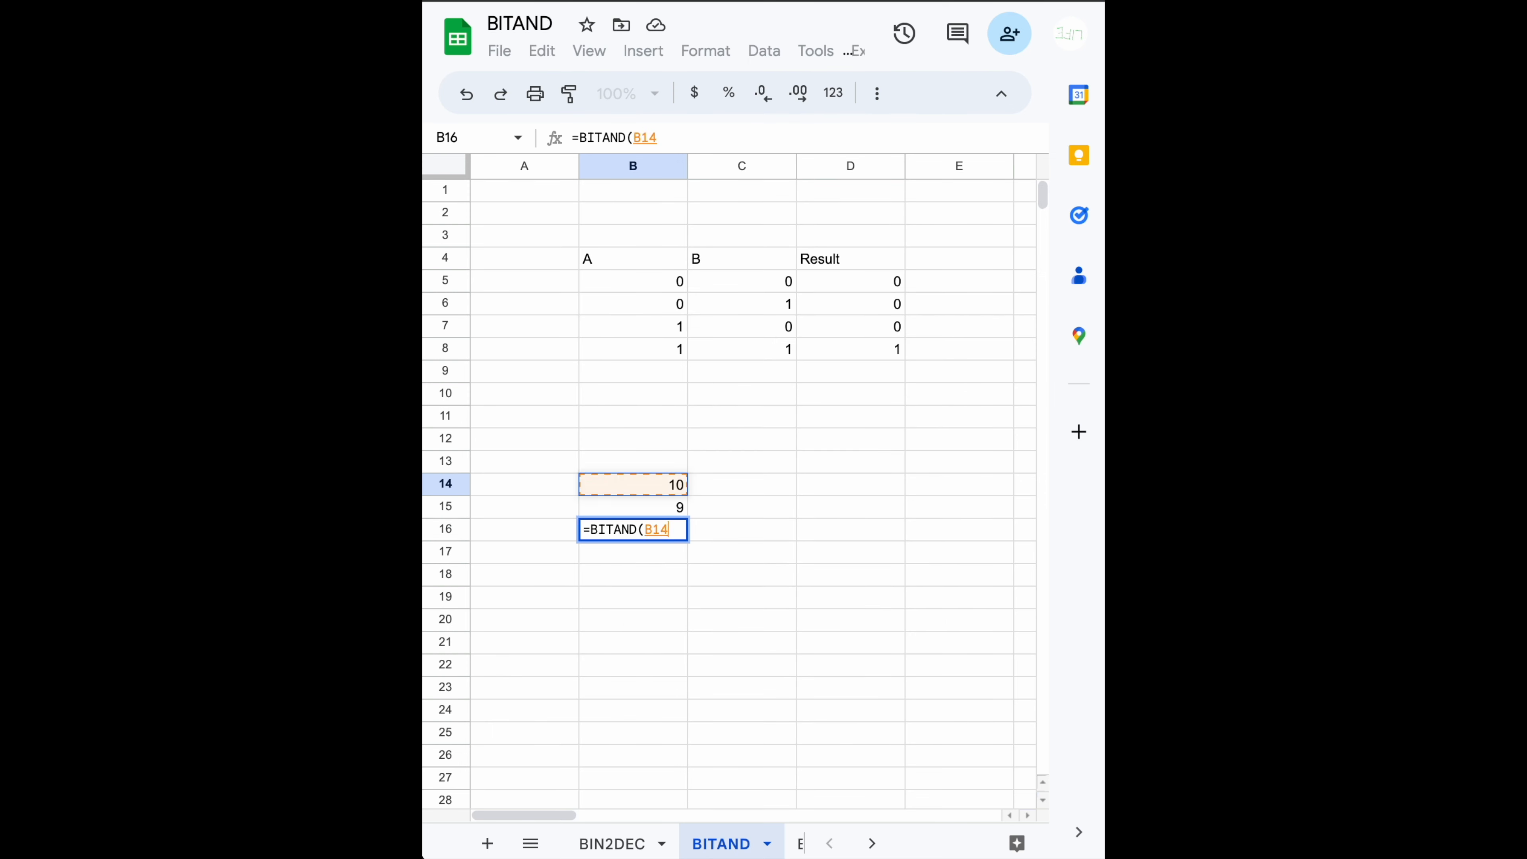
{"action": "type", "text": ","}
{"action": "key", "text": "Up"}
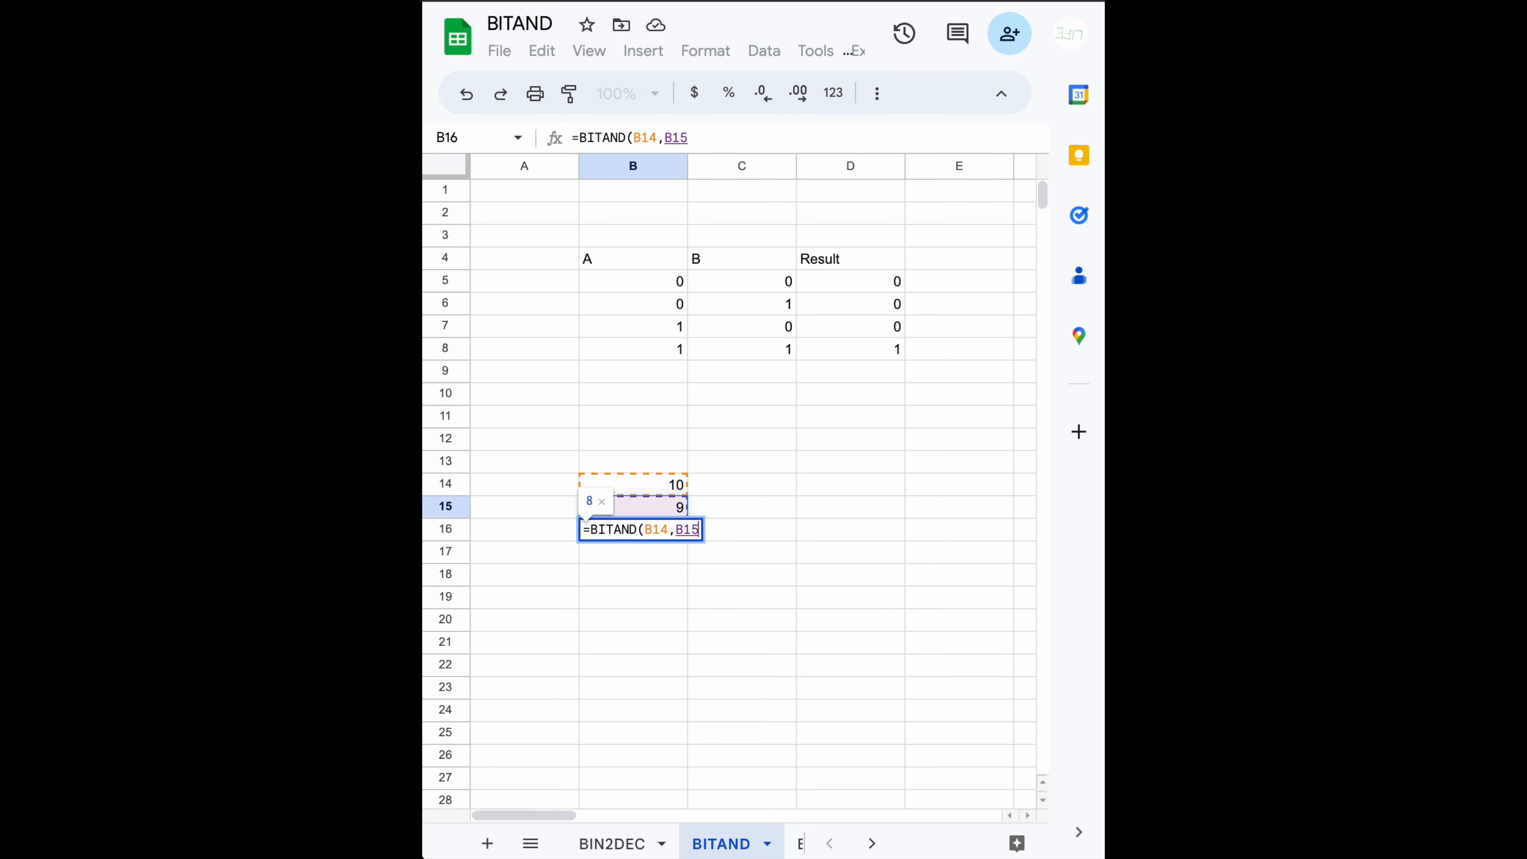
{"action": "type", "text": ")"}
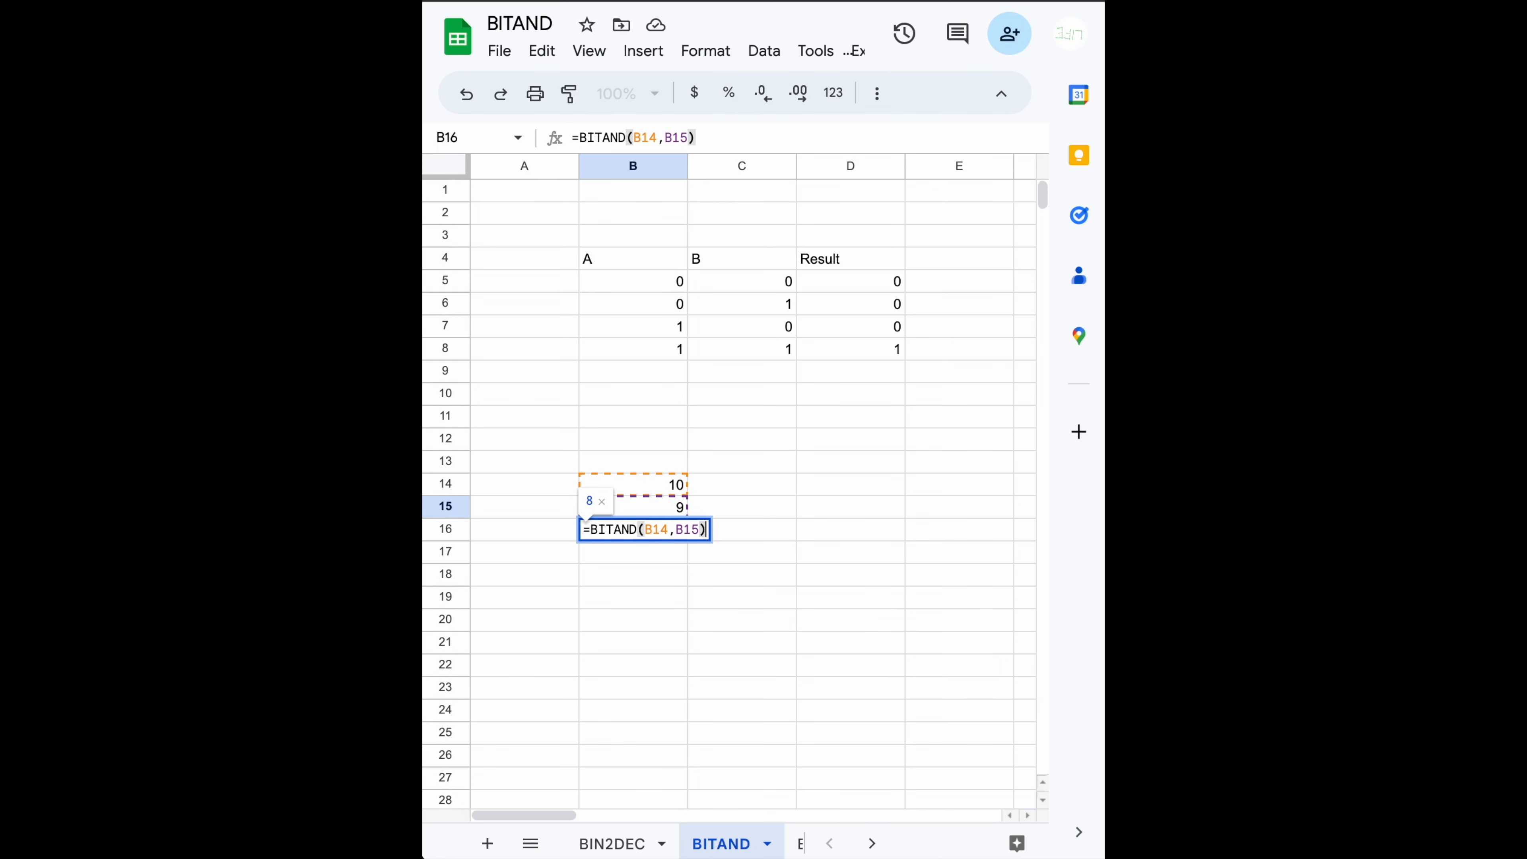
{"action": "key", "text": "Return"}
{"action": "left_click", "coordinate": [633, 529]}
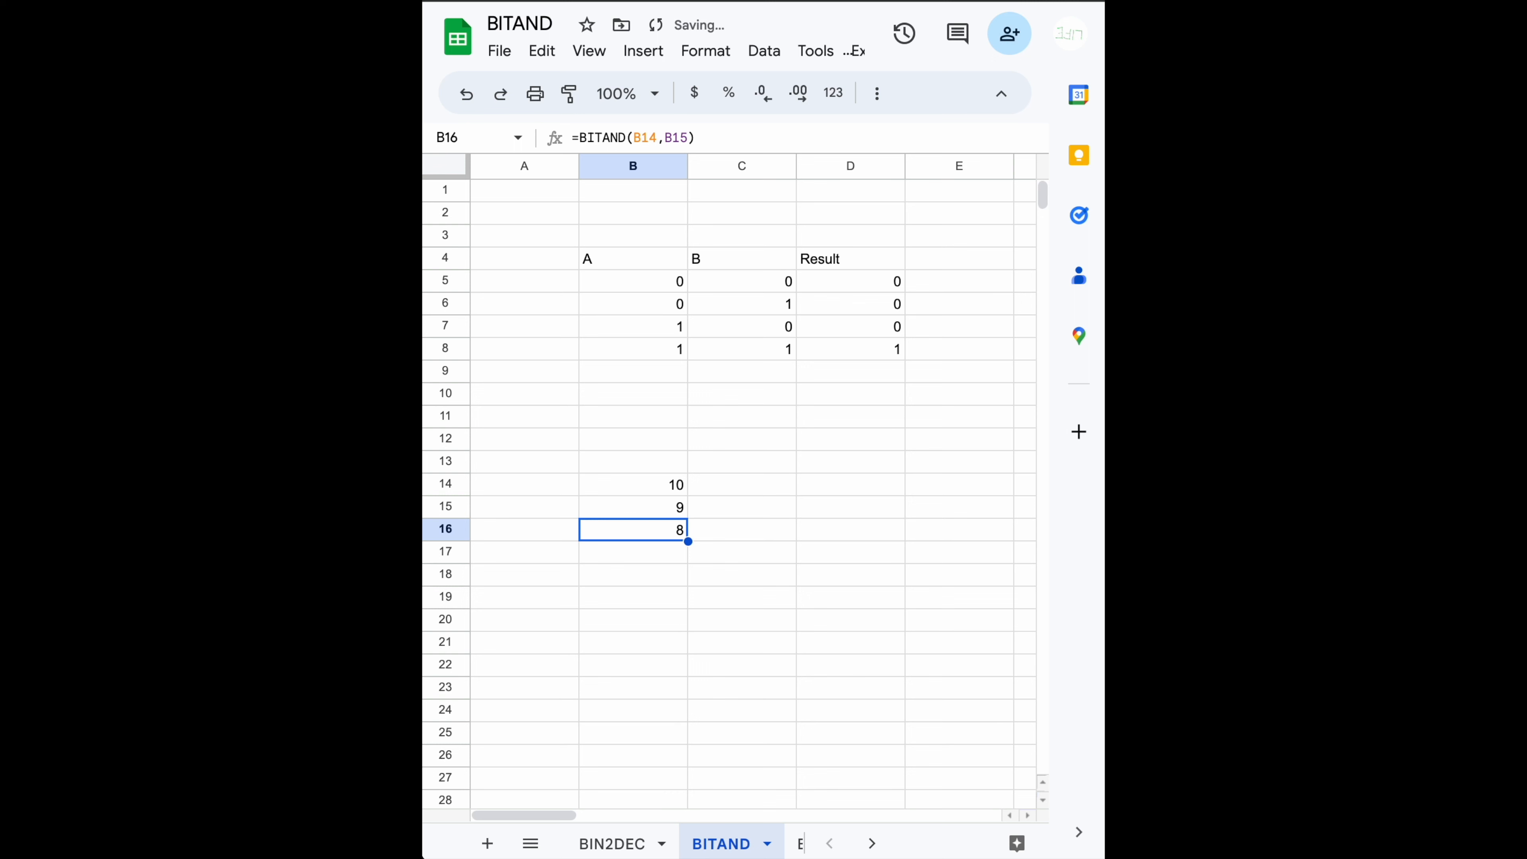
Convert the decimal numbers to binary with =DEC2BIN(B14) in C14, and autofill the formula through C16
{"action": "left_click", "coordinate": [741, 529]}
{"action": "key", "text": "Up"}
{"action": "key", "text": "Up"}
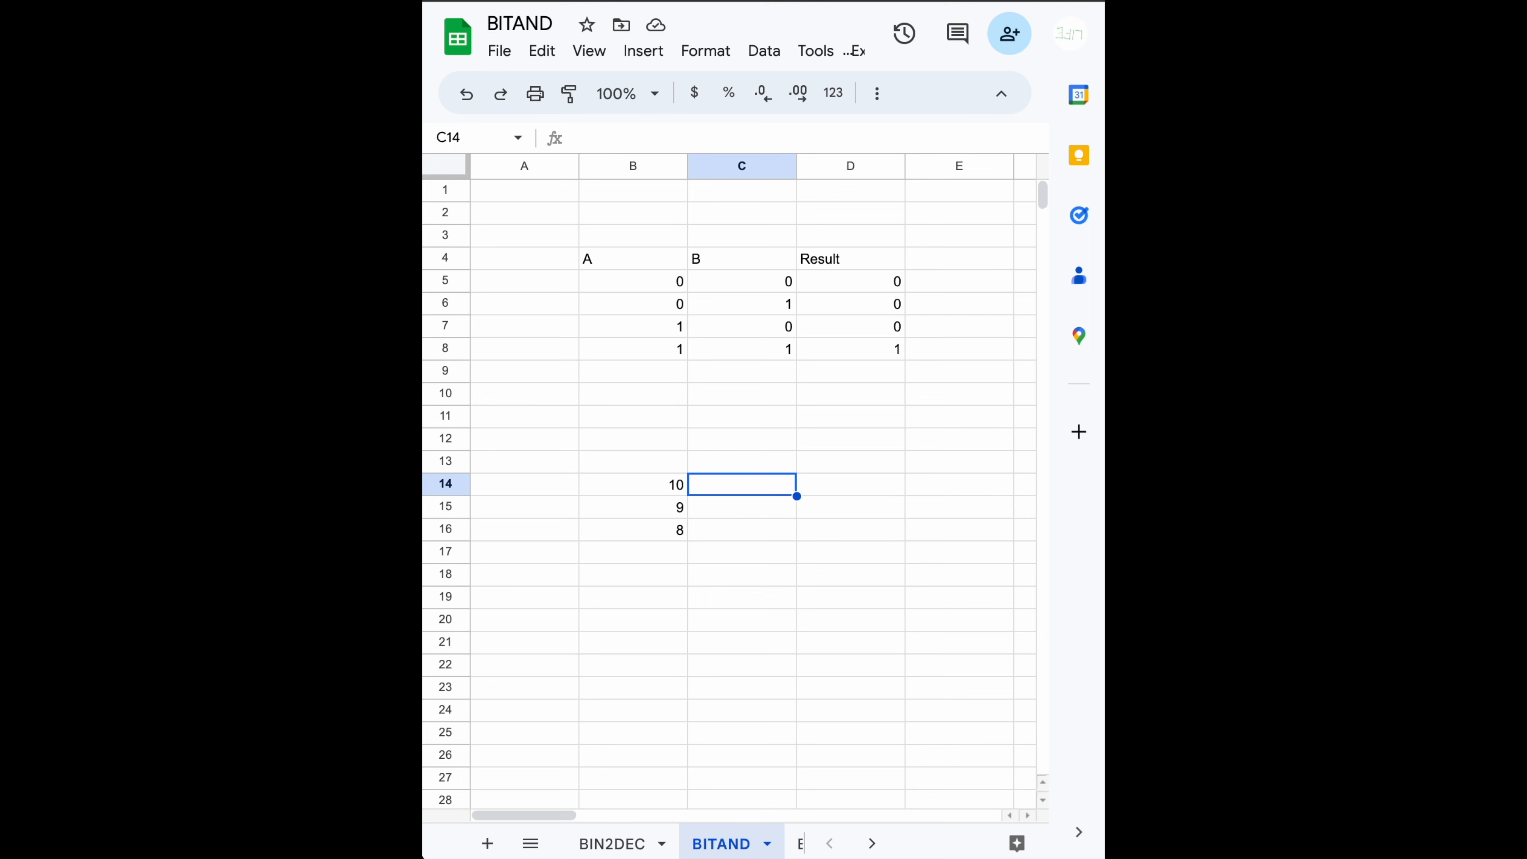
{"action": "type", "text": "="}
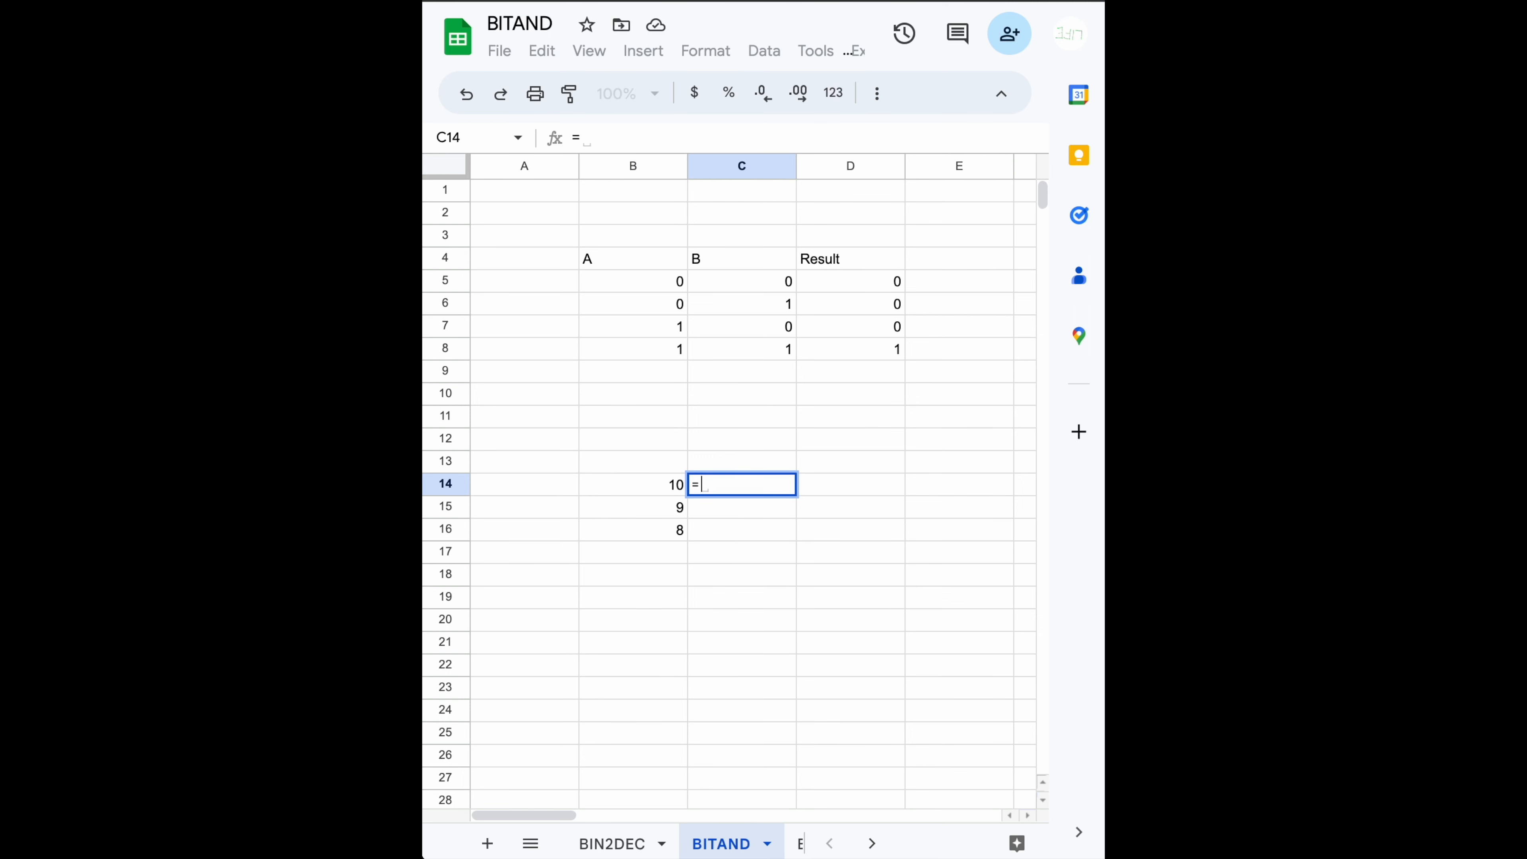
{"action": "left_click", "coordinate": [595, 844]}
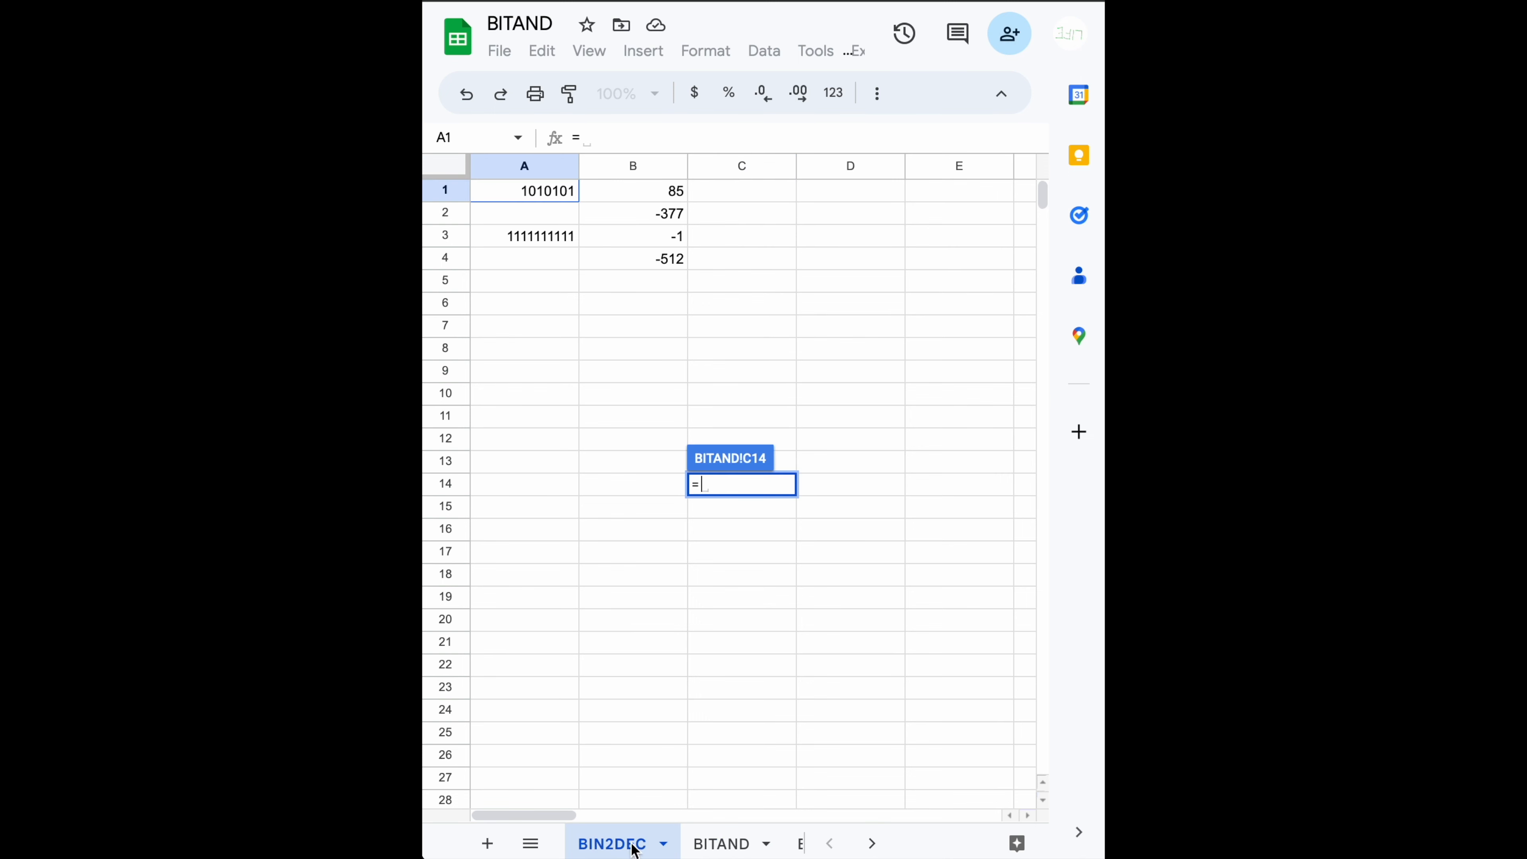
{"action": "left_click", "coordinate": [719, 853]}
{"action": "type", "text": "dec"}
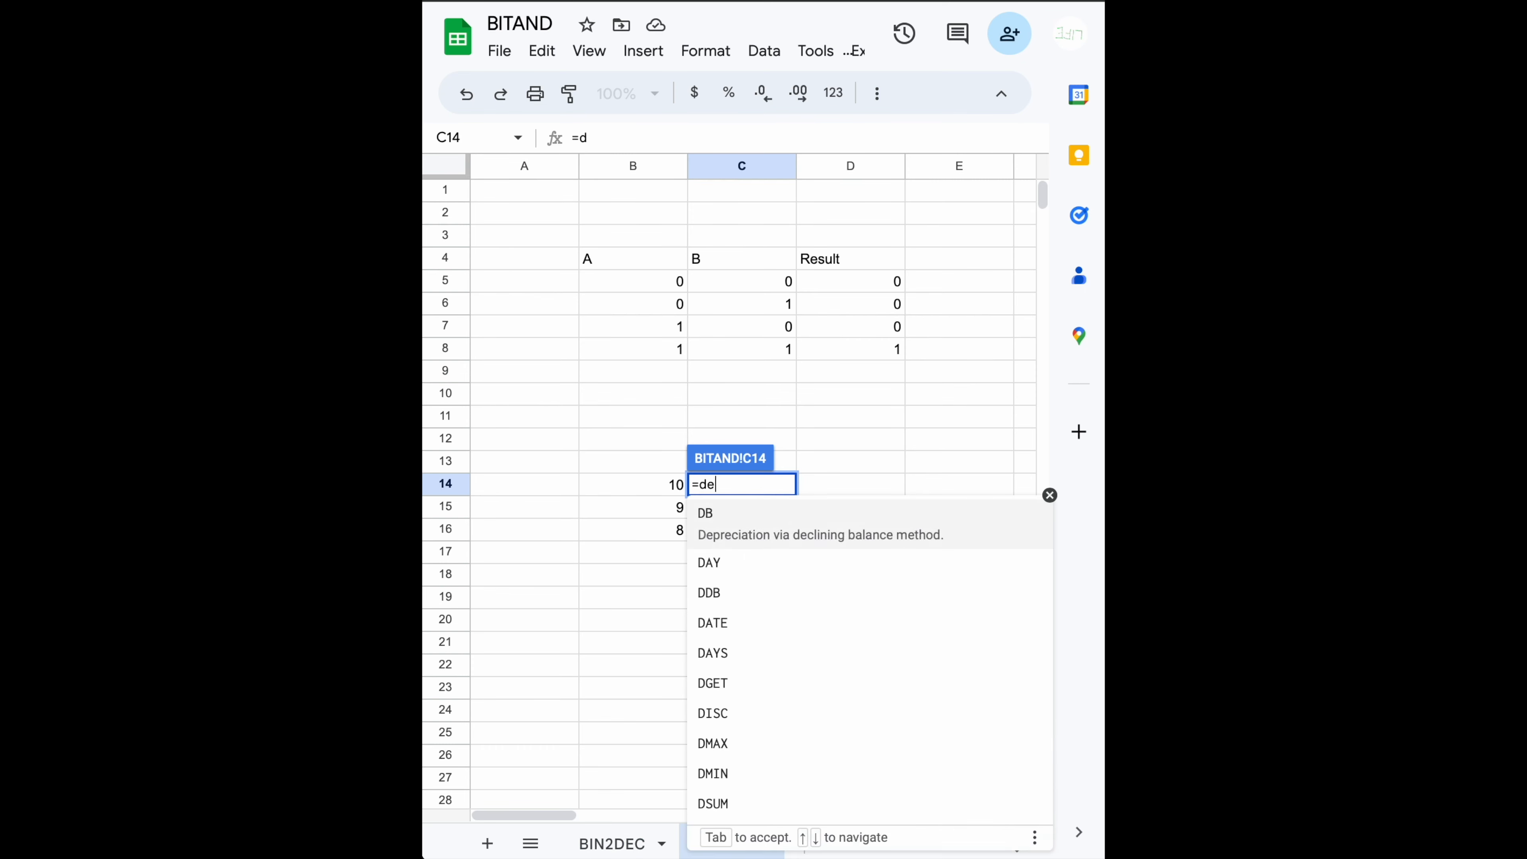
{"action": "key", "text": "Tab"}
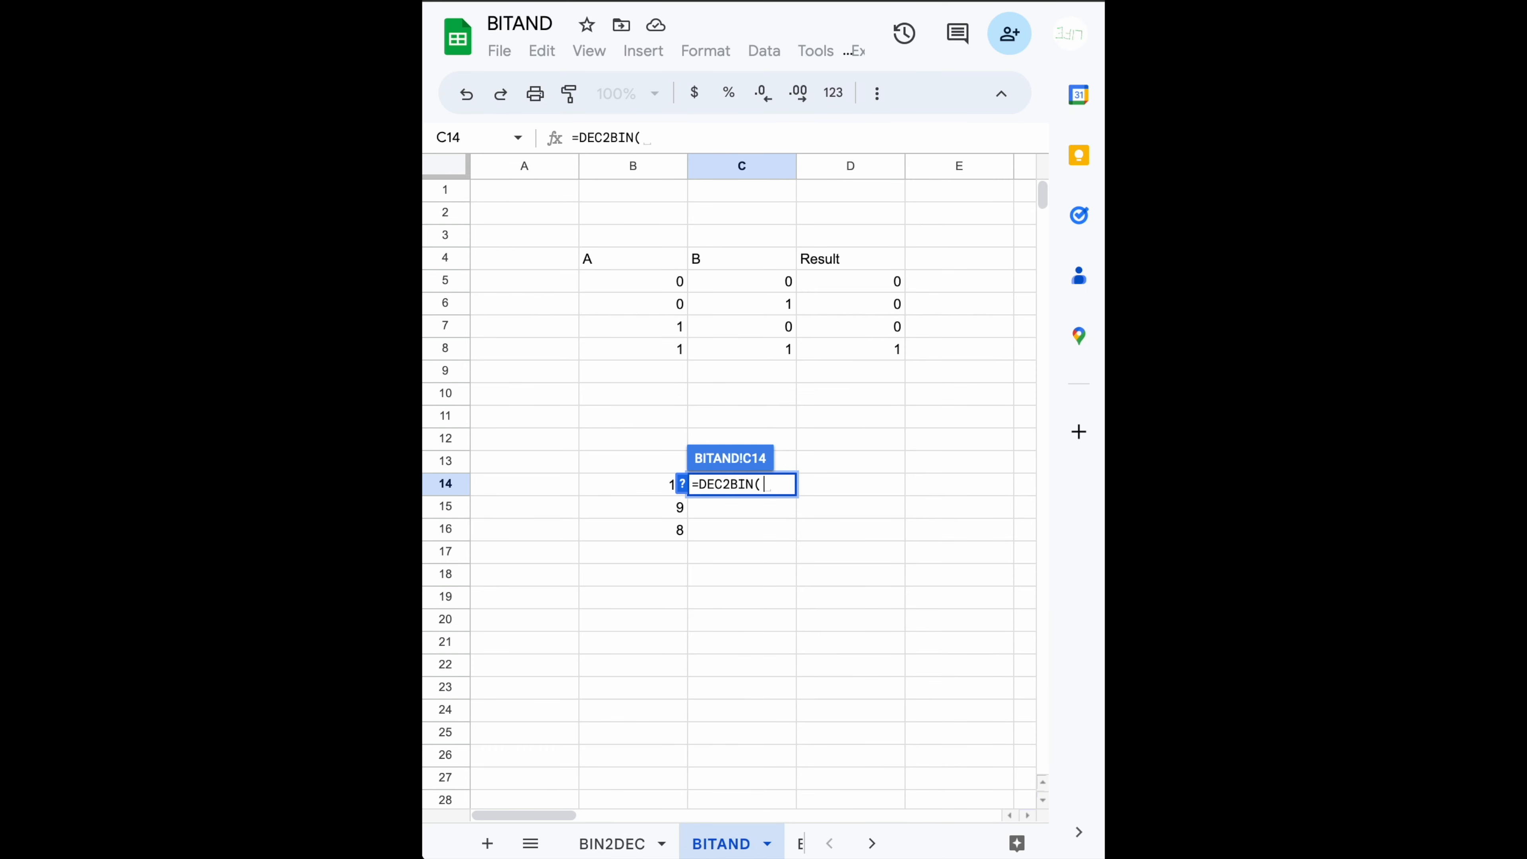
{"action": "key", "text": "Left"}
{"action": "type", "text": ")"}
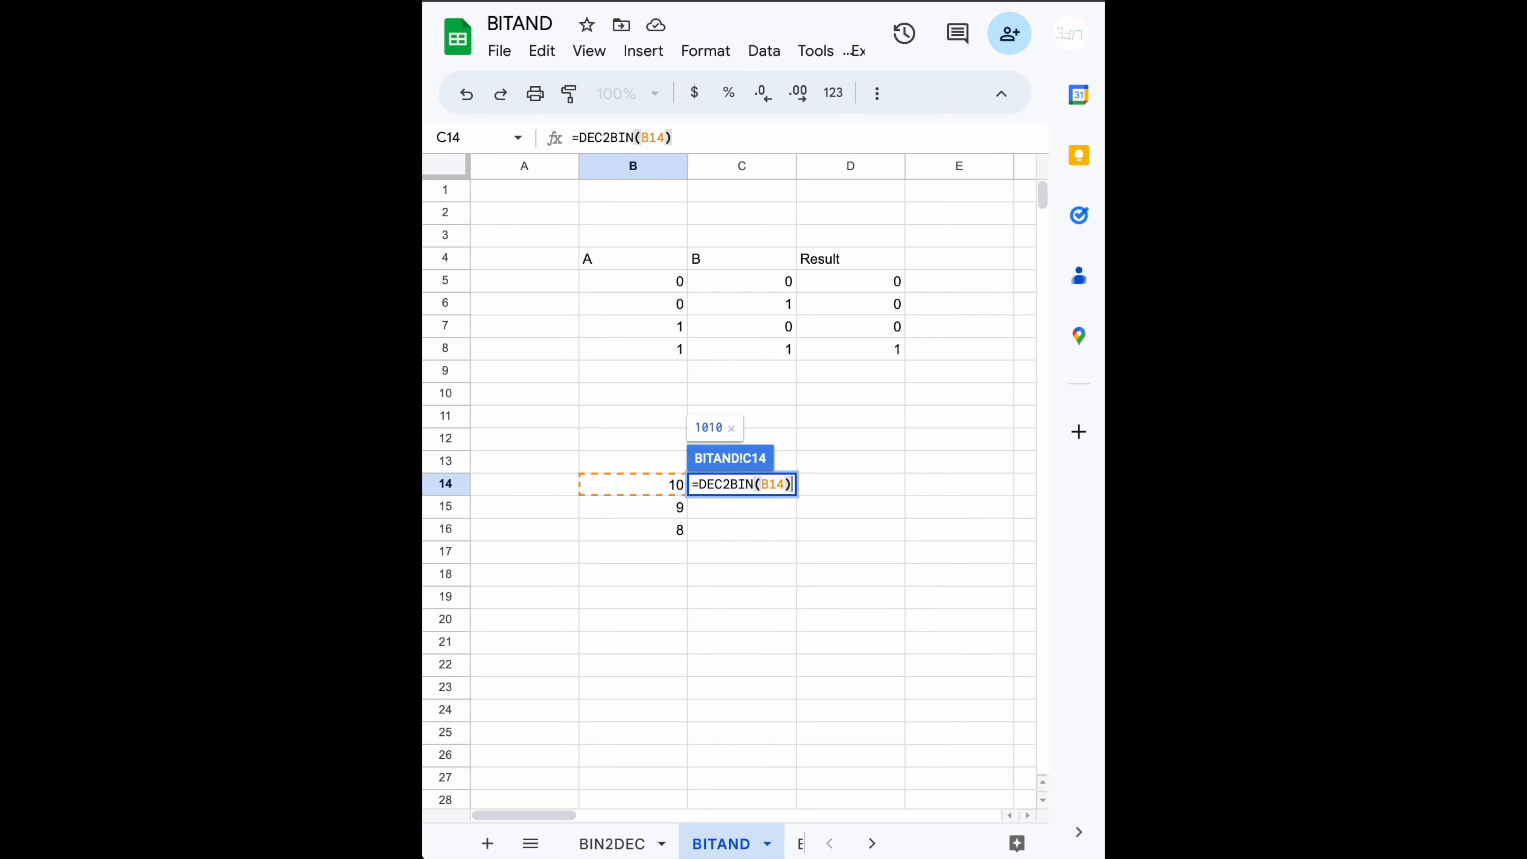
{"action": "key", "text": "Return"}
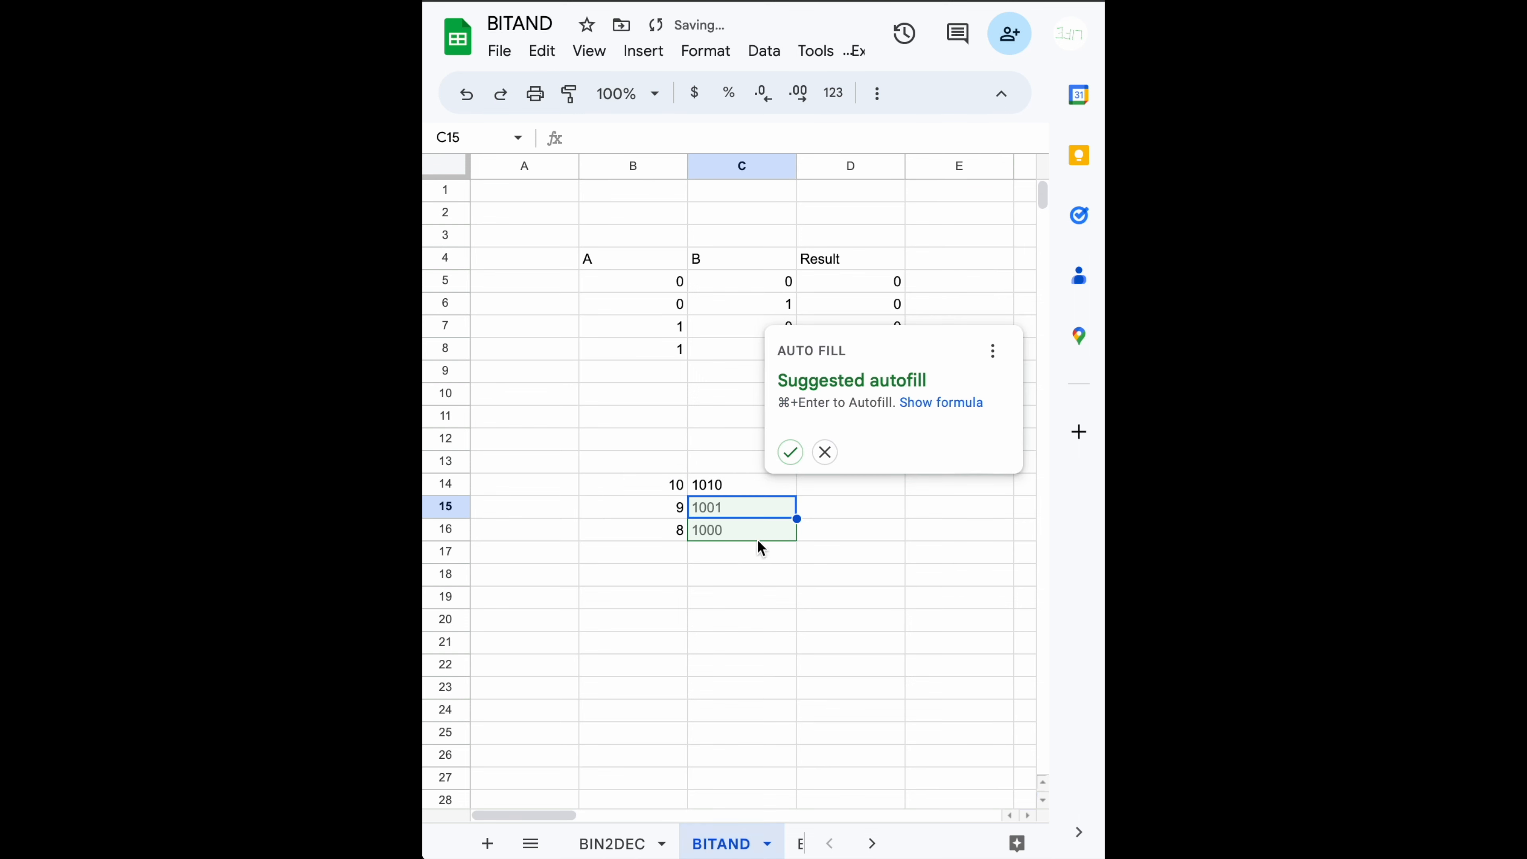
{"action": "left_click", "coordinate": [790, 452]}
{"action": "left_click", "coordinate": [715, 535]}
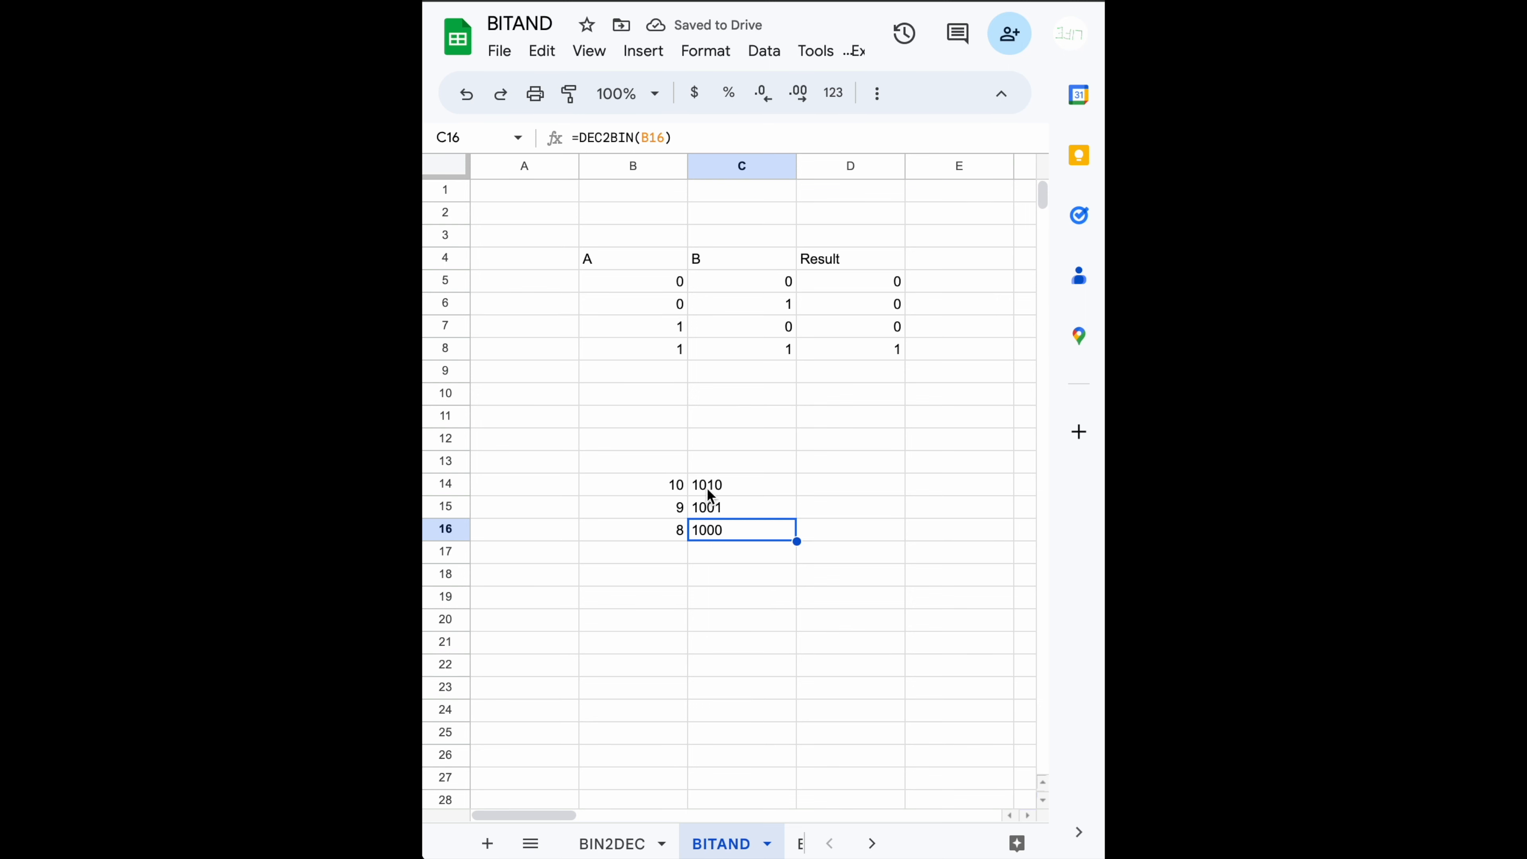
{"action": "left_click", "coordinate": [676, 490]}
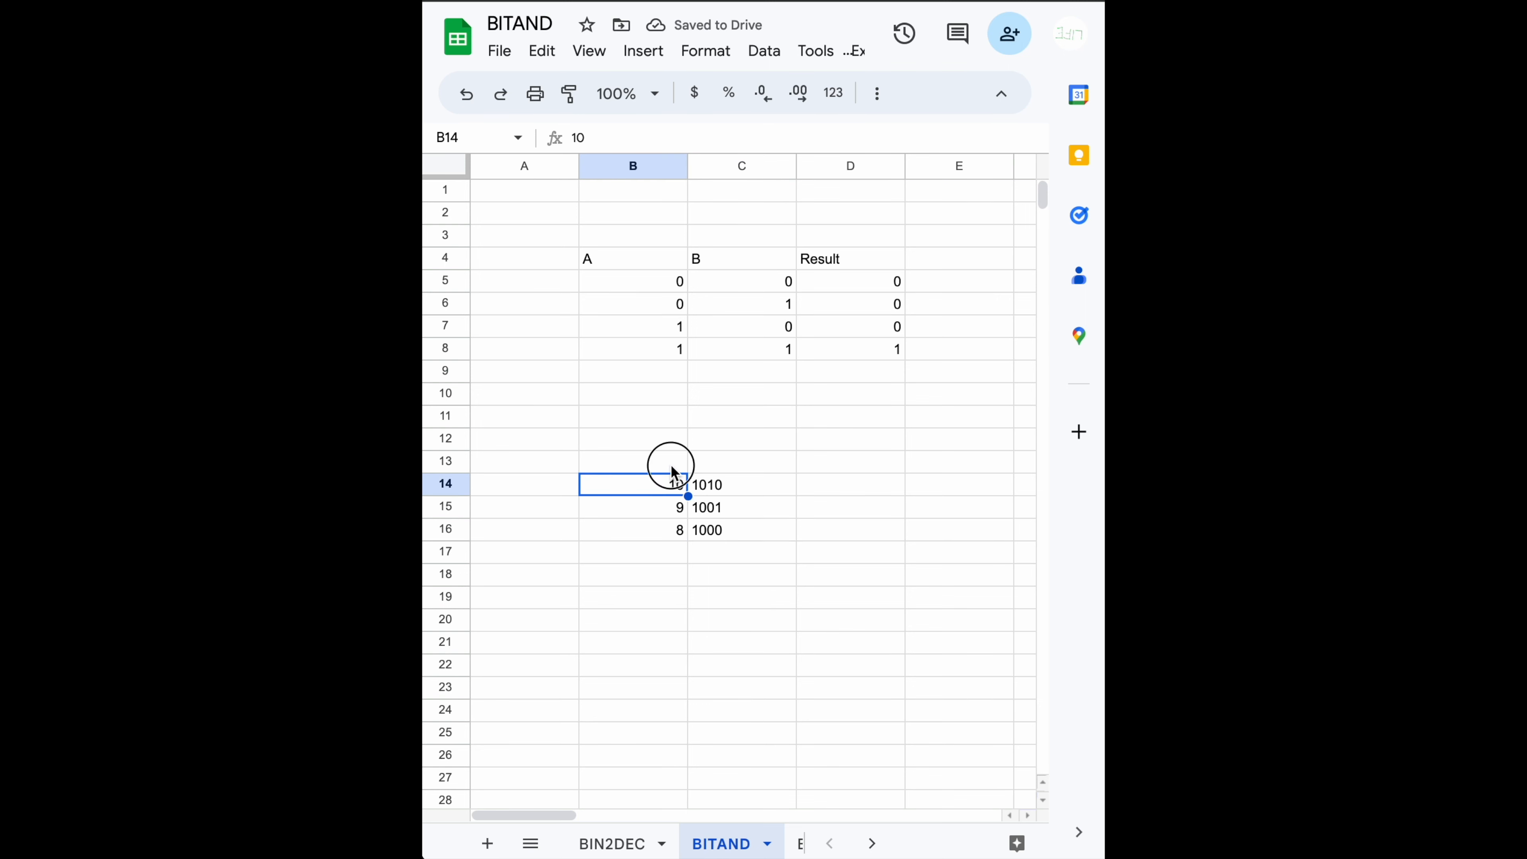
{"action": "left_click", "coordinate": [672, 466]}
{"action": "type", "text": "10"}
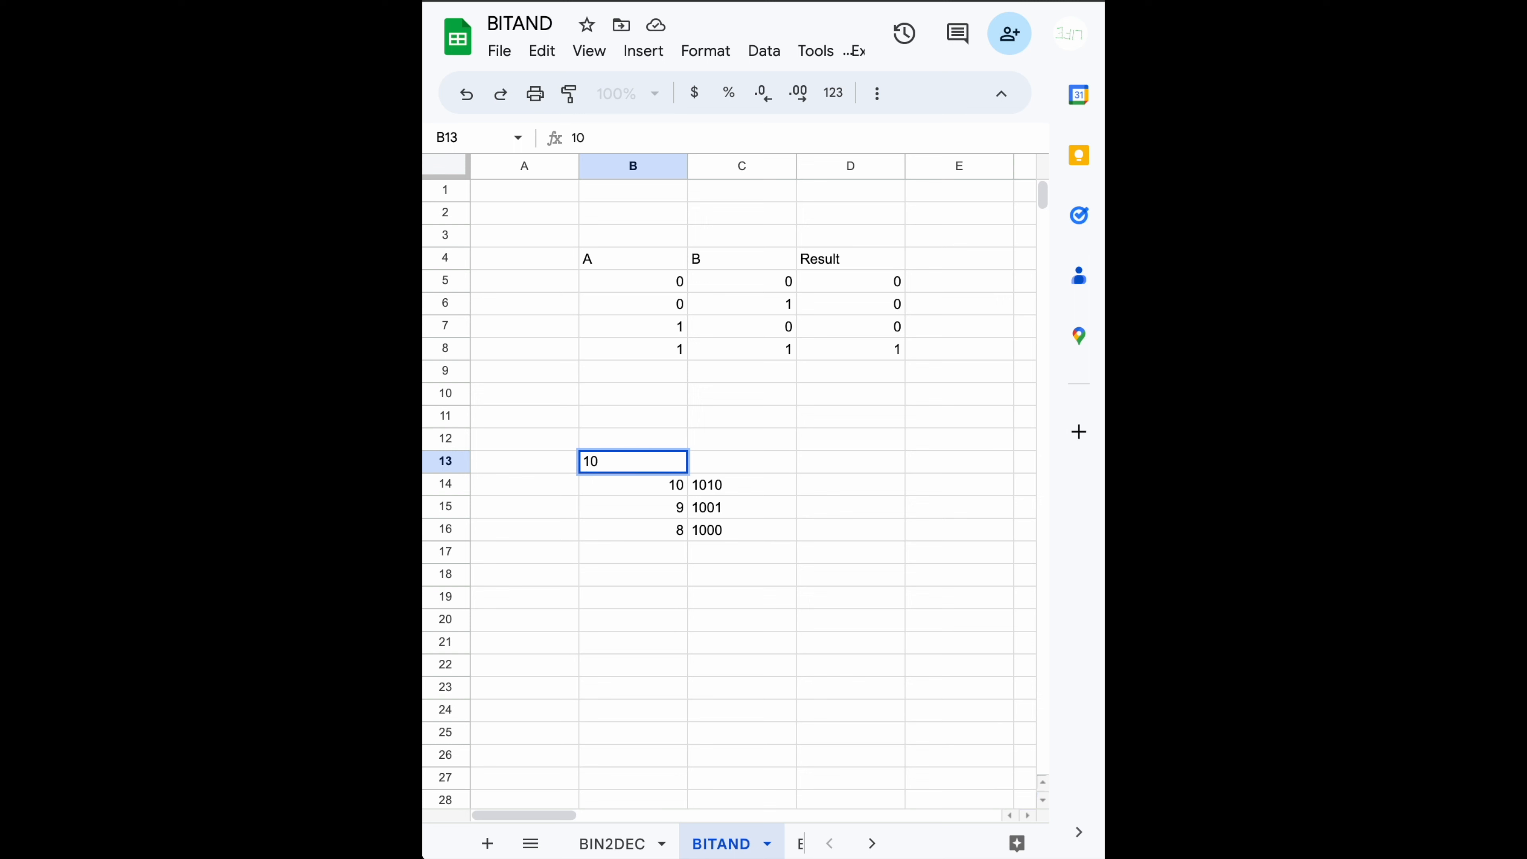
{"action": "key", "text": "Tab"}
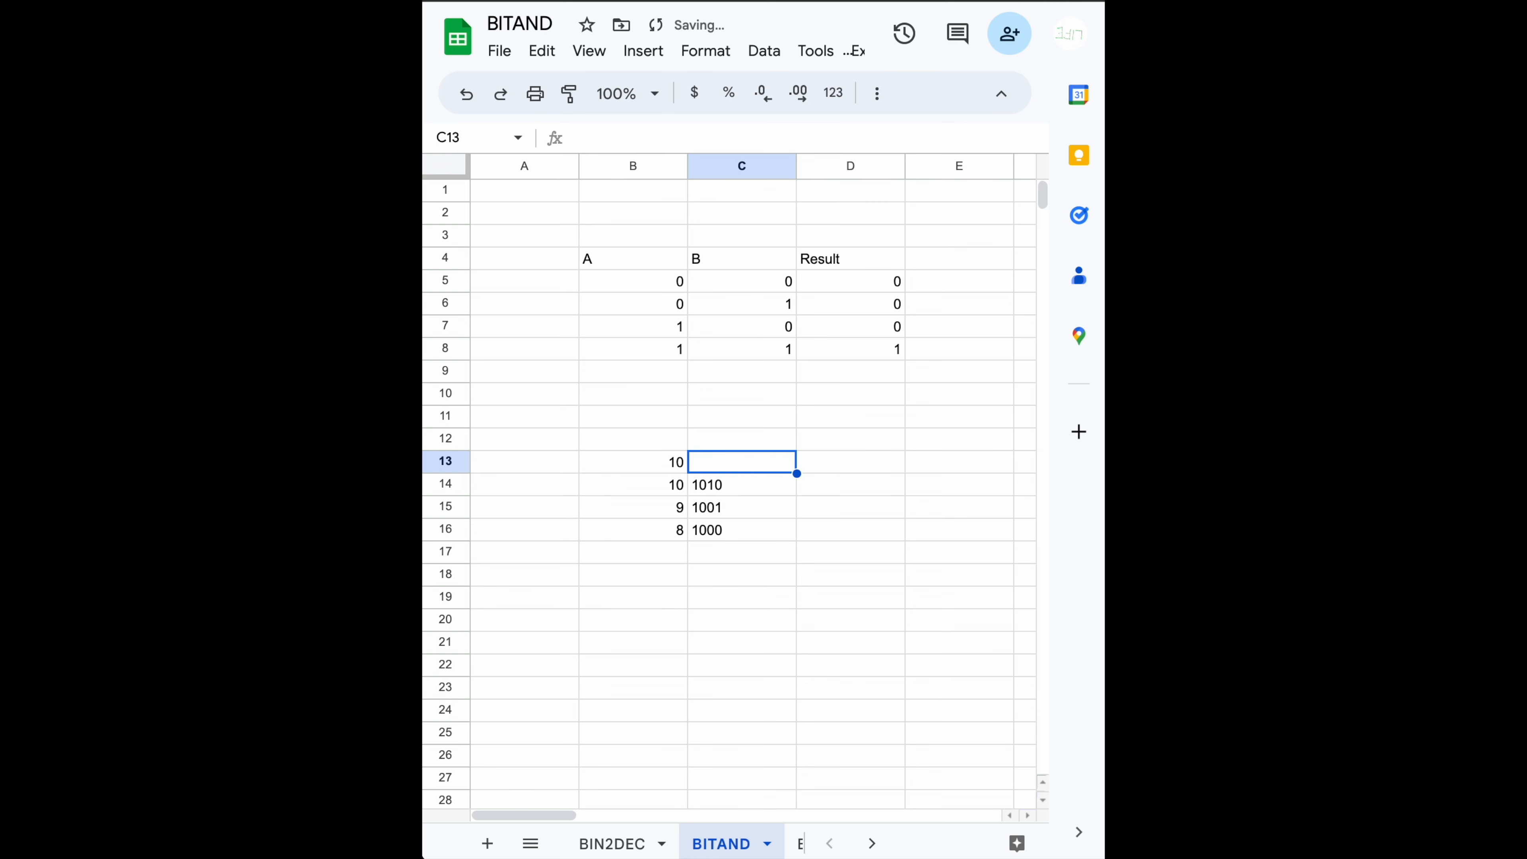
Label the two number columns by entering Dec in B13 and Bin in C13
{"action": "left_click", "coordinate": [633, 462]}
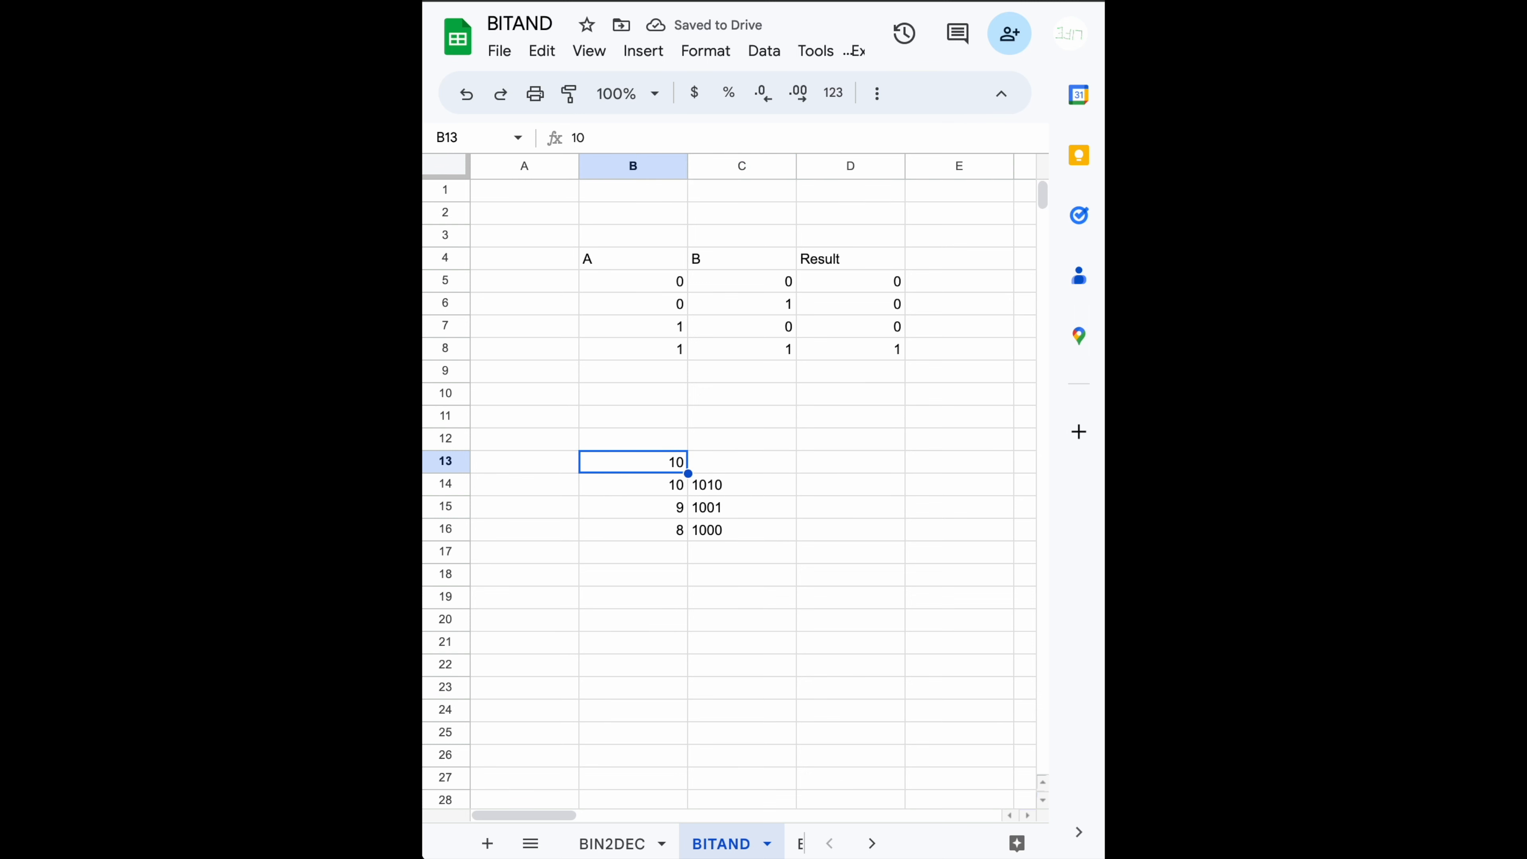
{"action": "type", "text": "Dec"}
{"action": "key", "text": "Tab"}
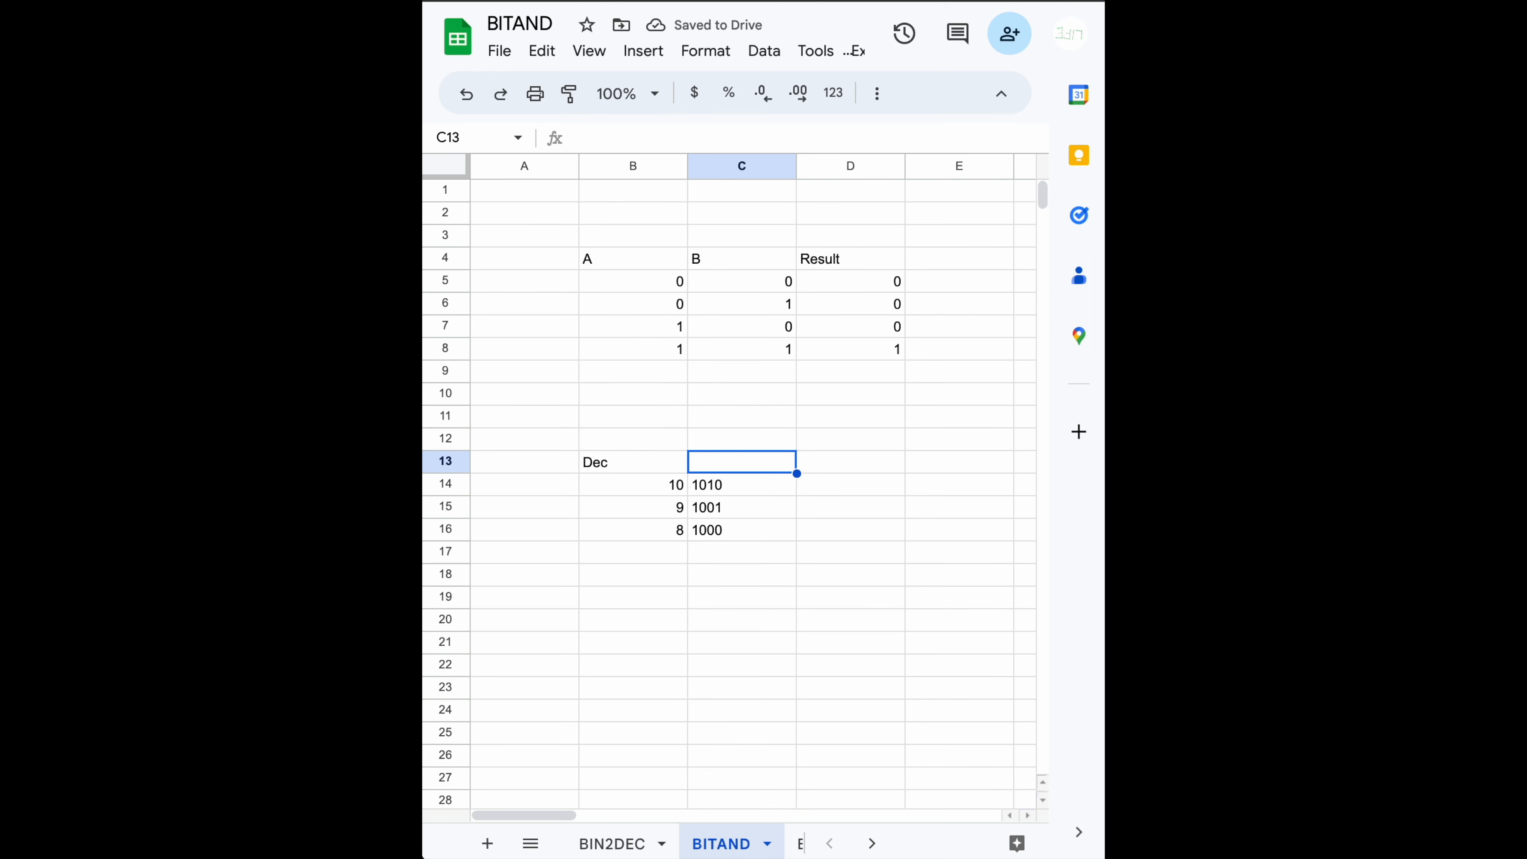
{"action": "type", "text": "Bin"}
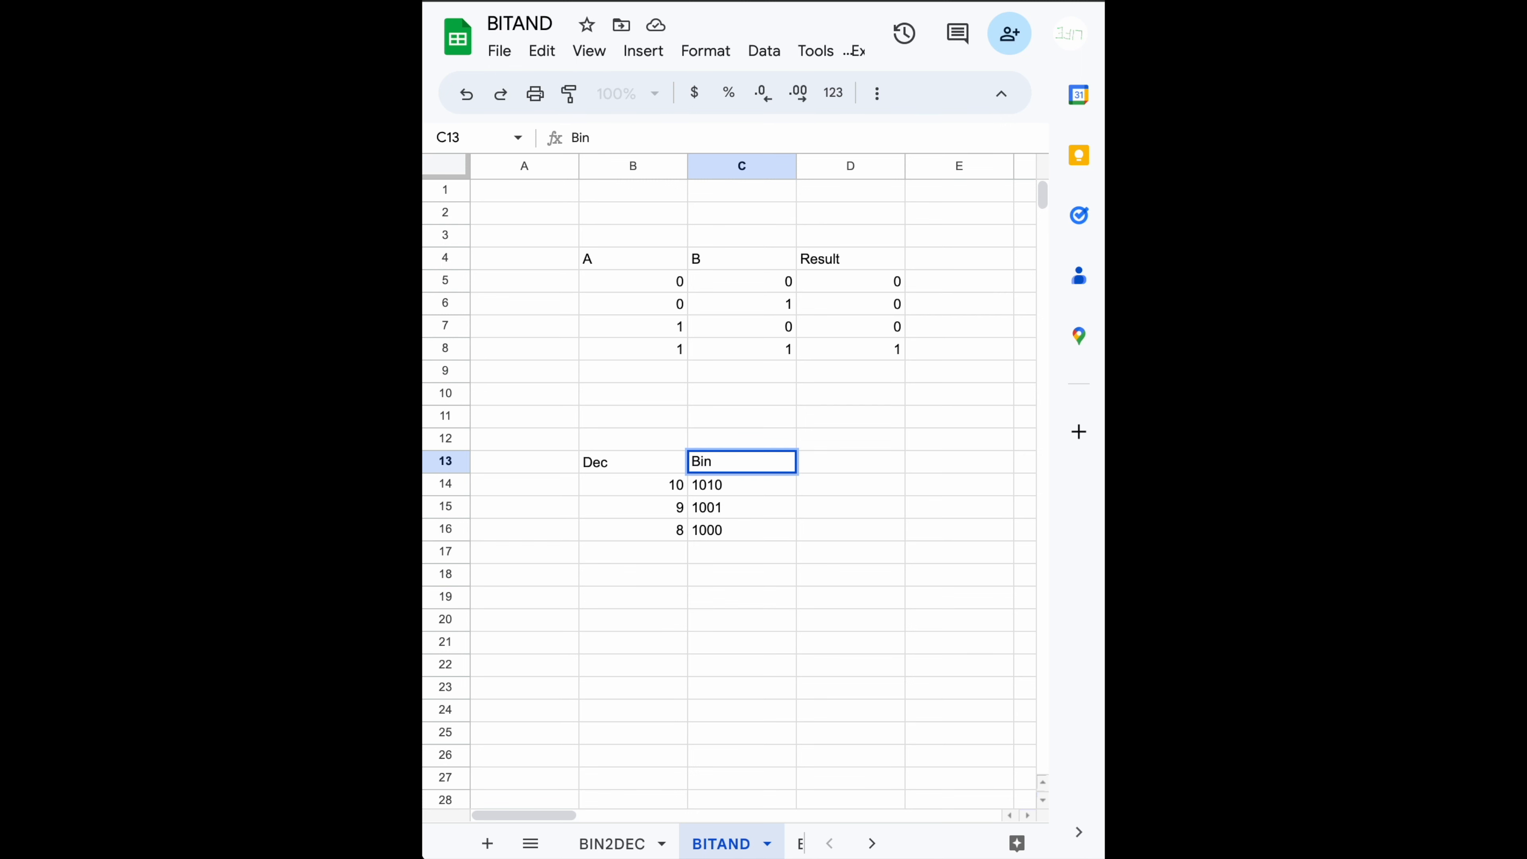
{"action": "key", "text": "Return"}
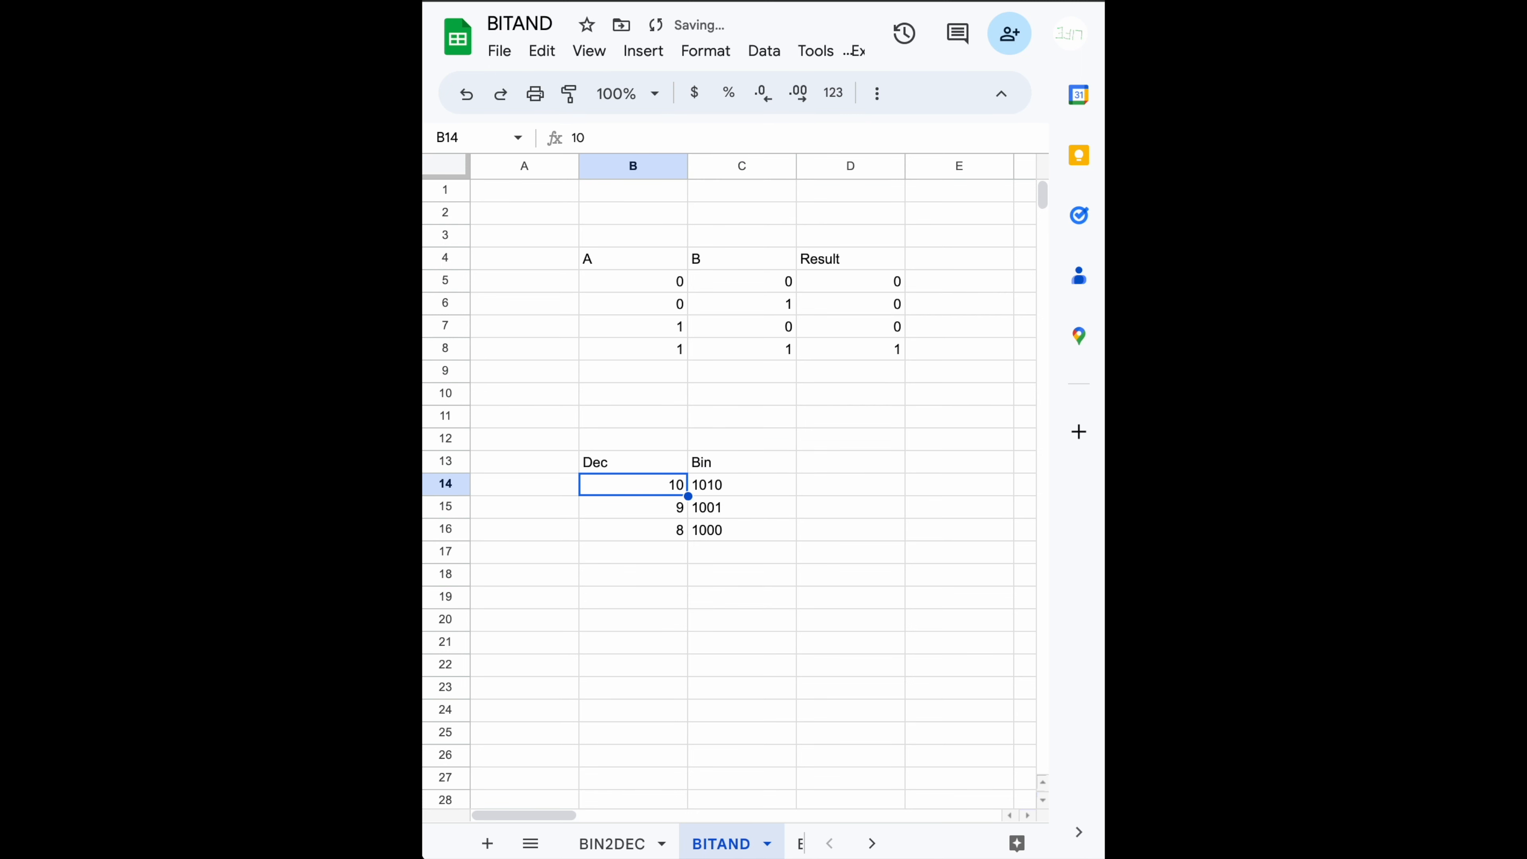
Examine the decimal numbers, their binary conversions and the BITAND result in B14:C16, including the formulas behind them
{"action": "left_click", "coordinate": [741, 484]}
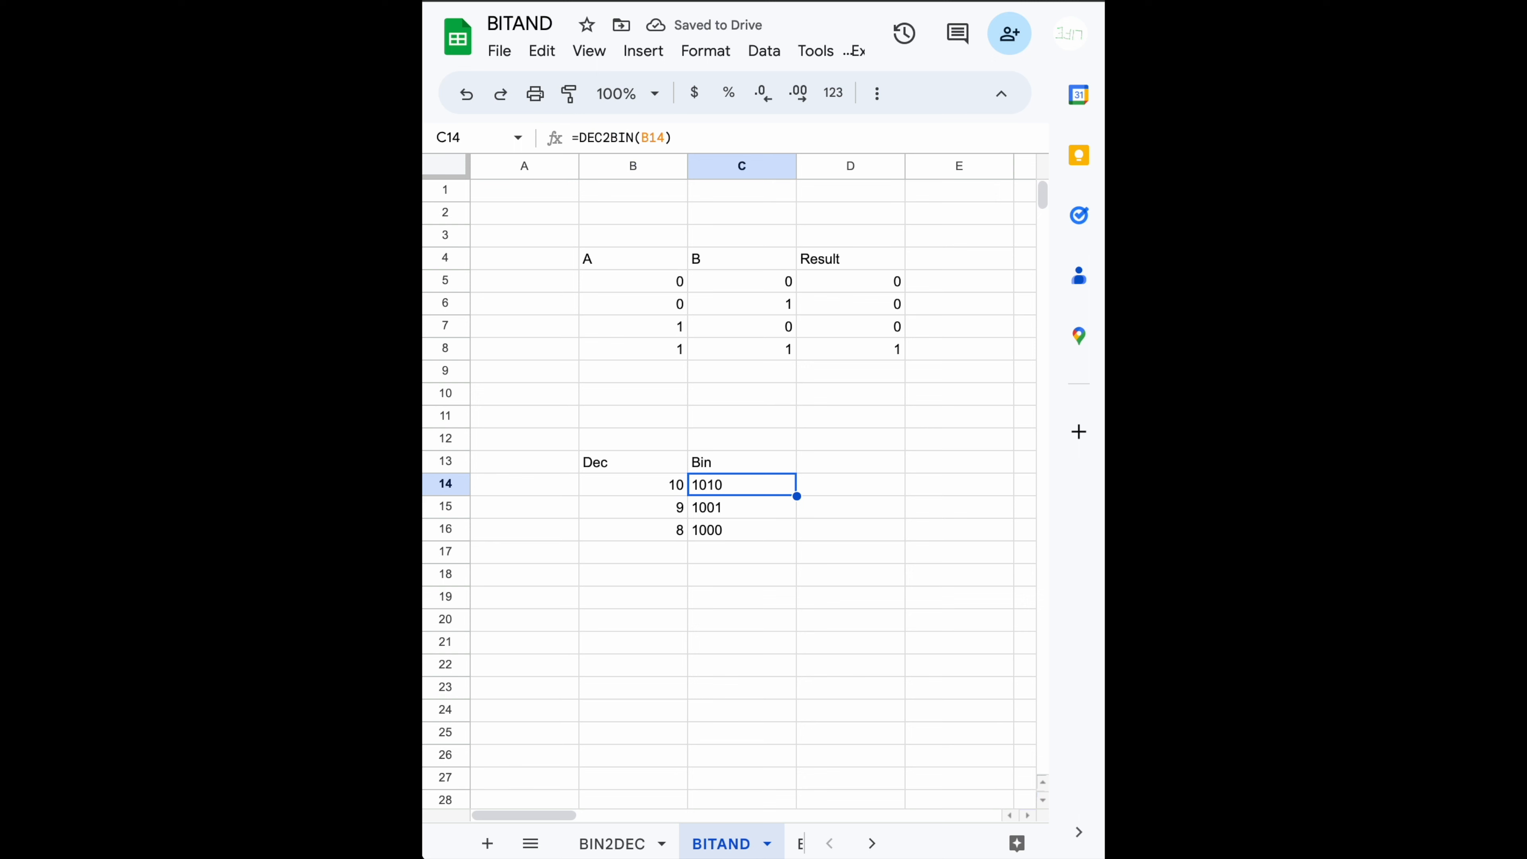
{"action": "left_click", "coordinate": [632, 507]}
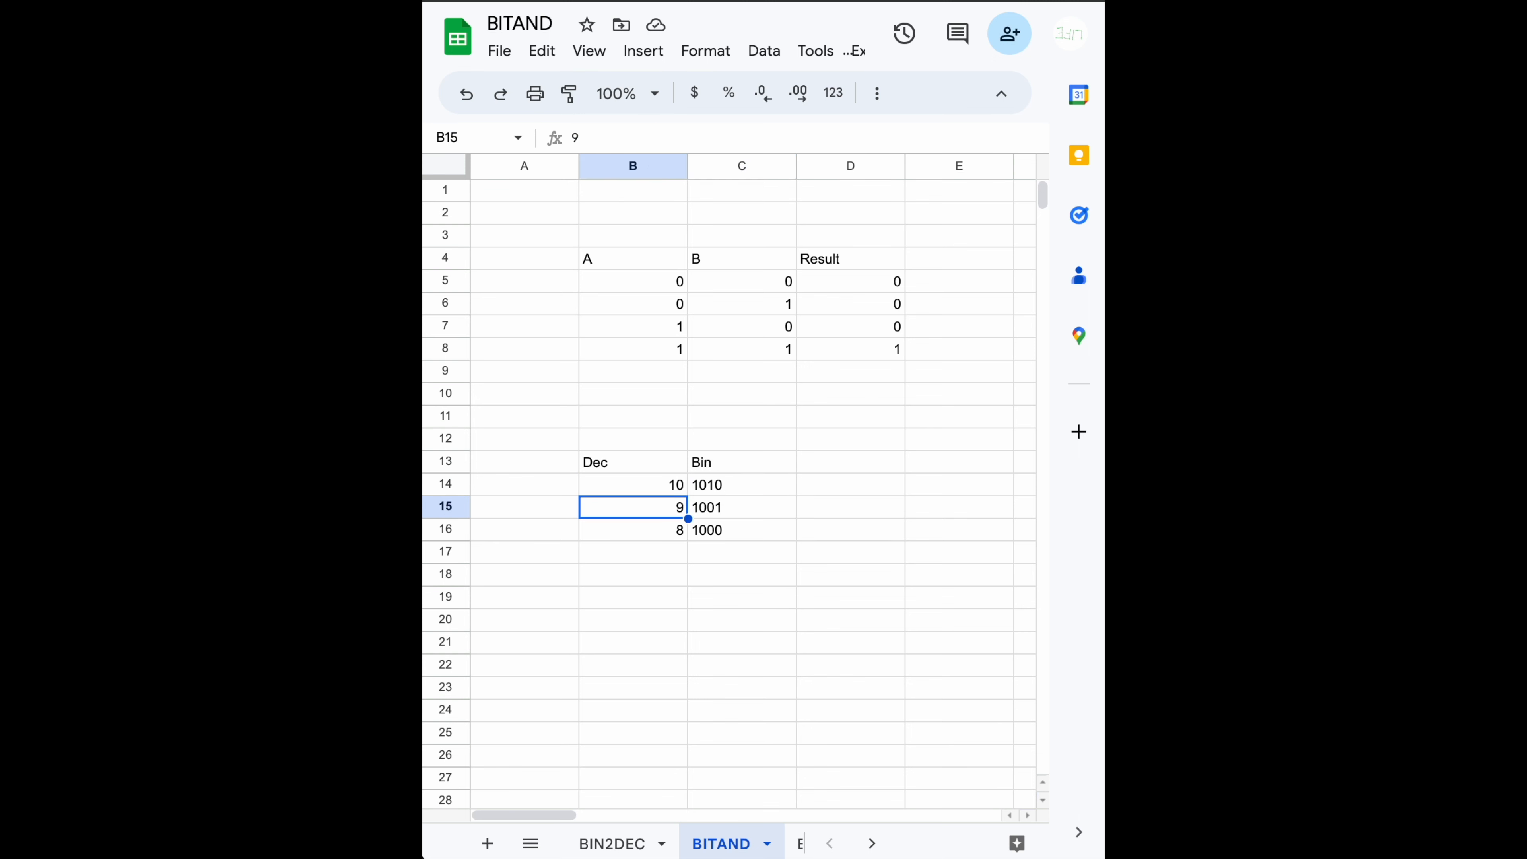
{"action": "left_click", "coordinate": [742, 507]}
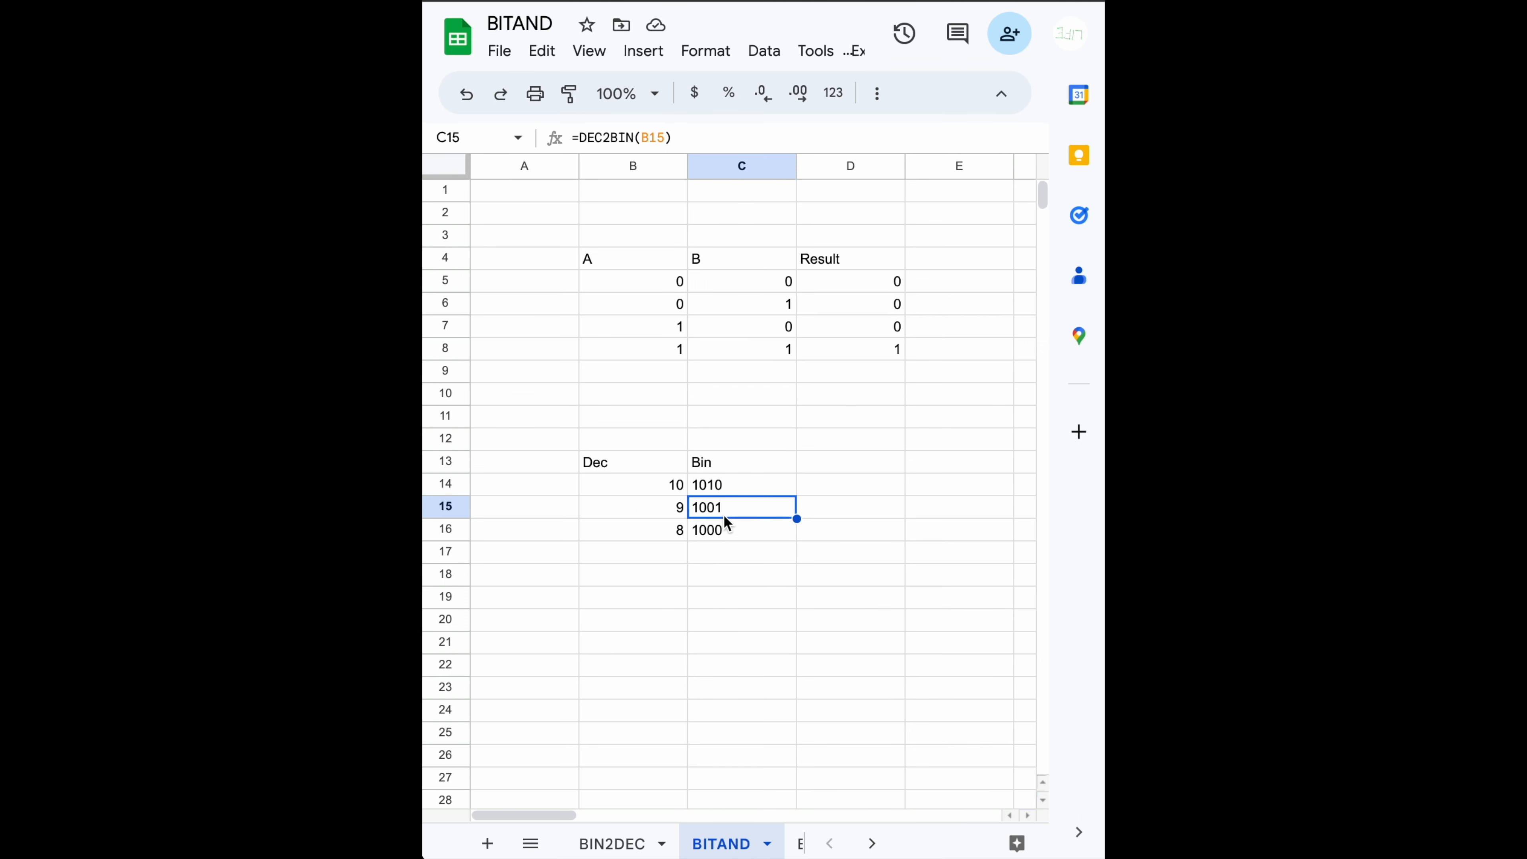
{"action": "left_click", "coordinate": [712, 532]}
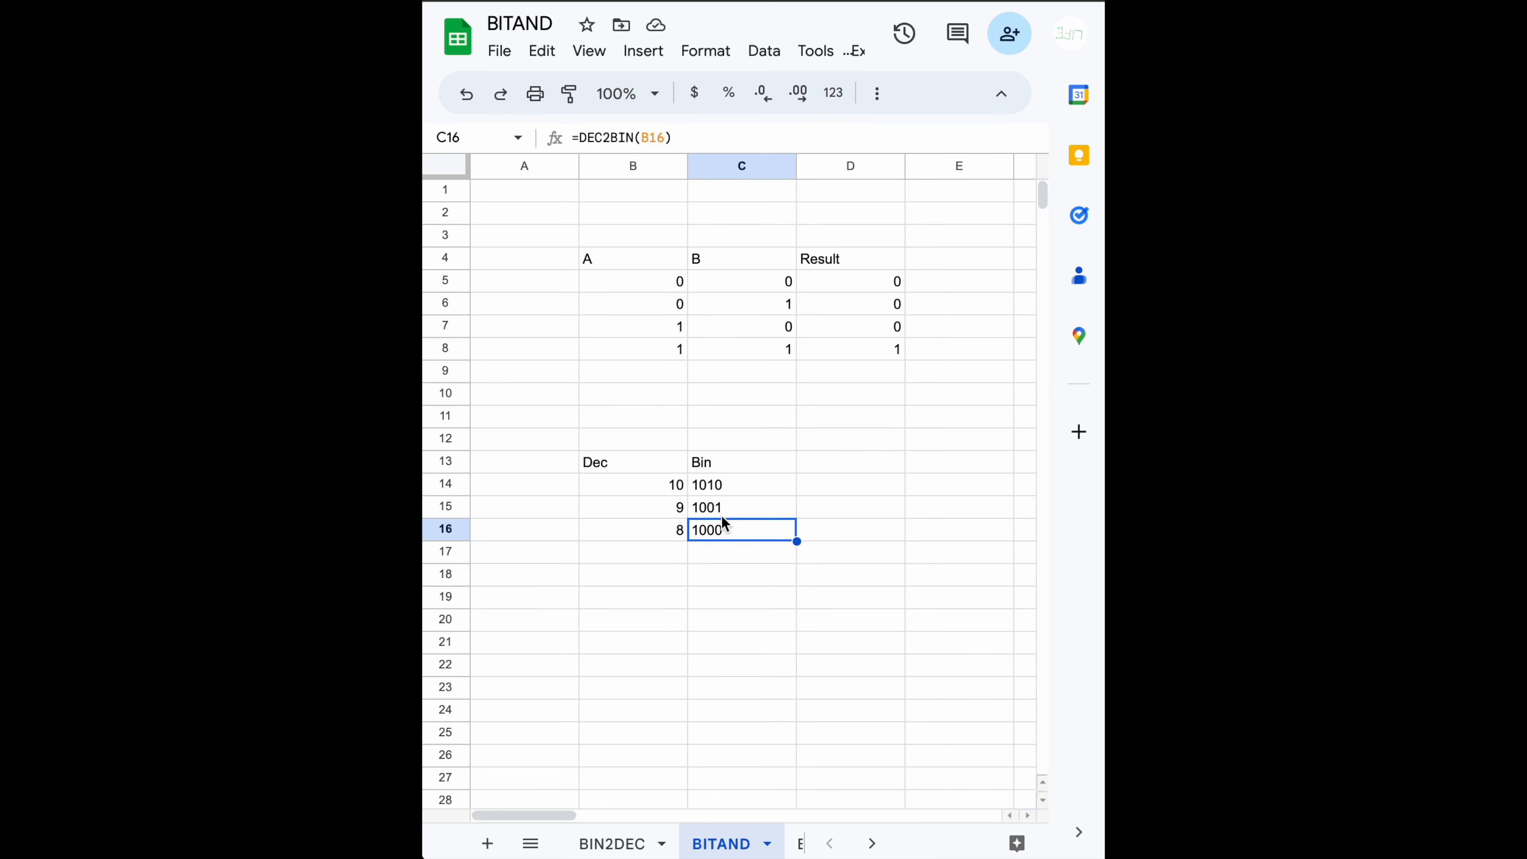
{"action": "left_click", "coordinate": [672, 533]}
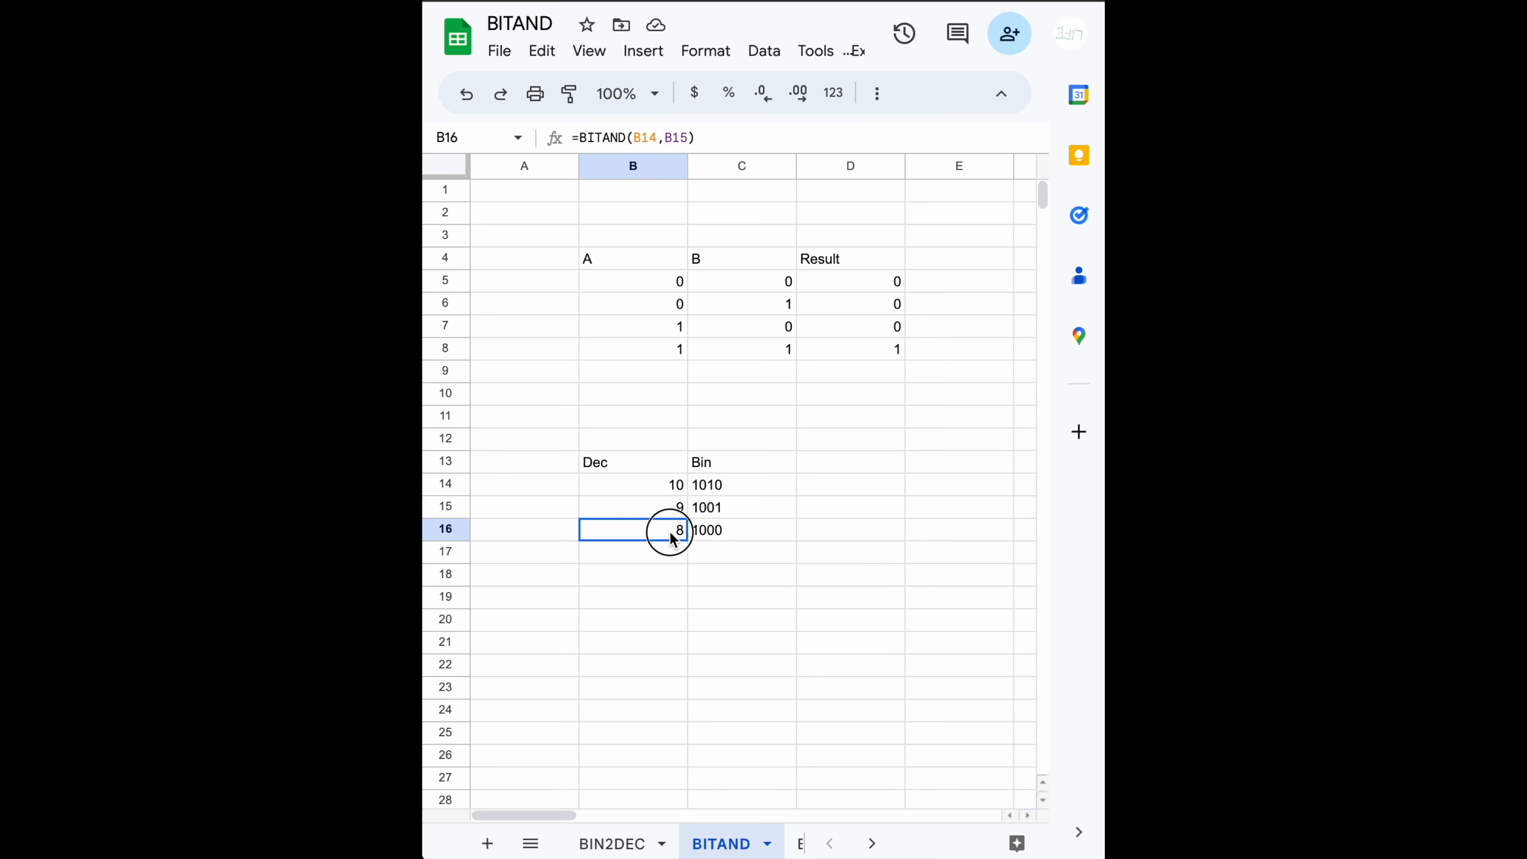
{"action": "left_click", "coordinate": [724, 538]}
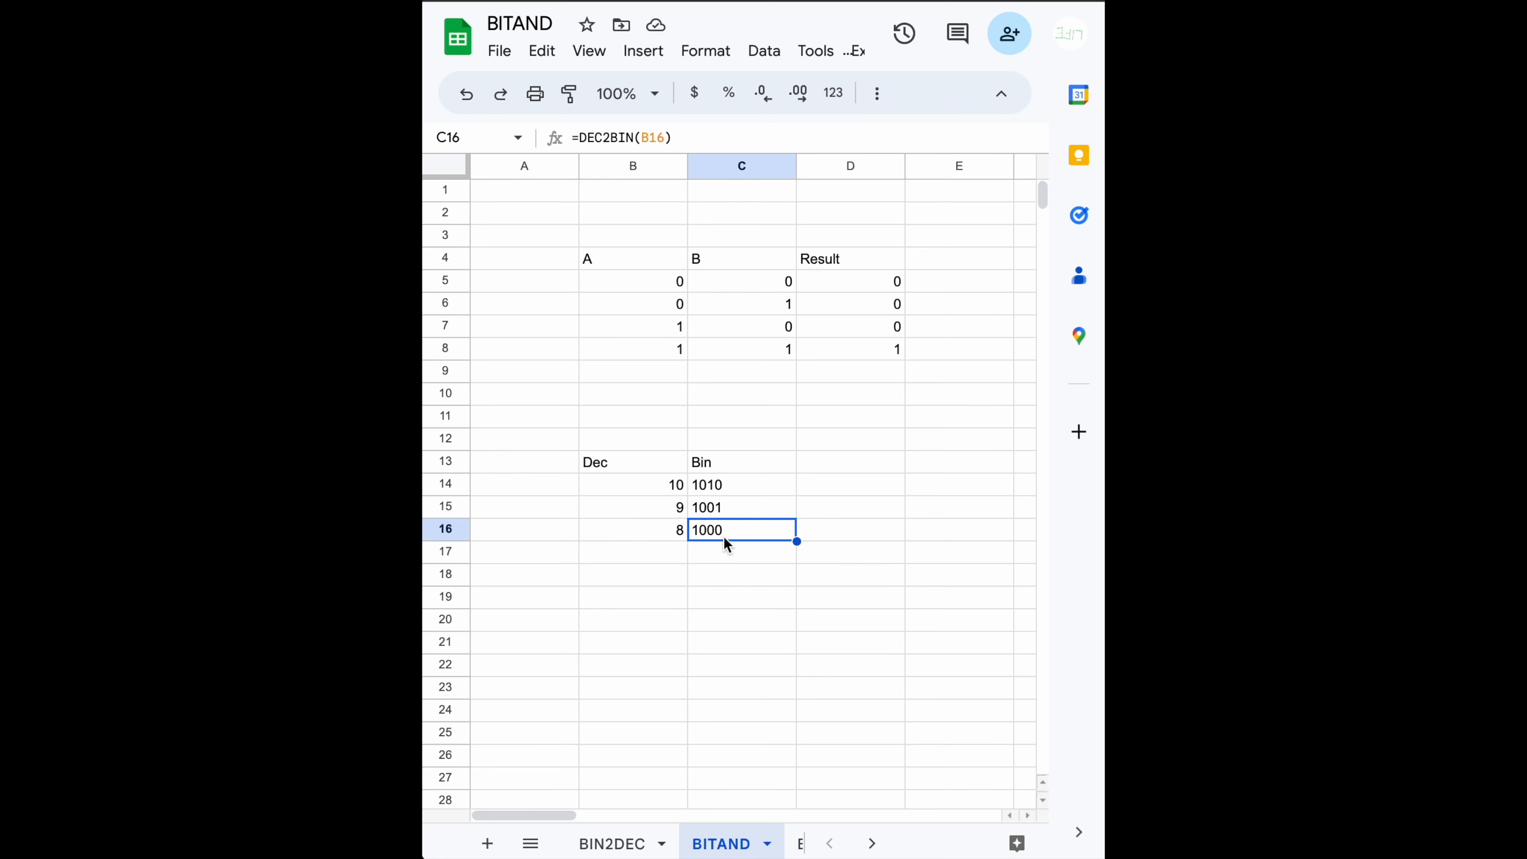
{"action": "left_click", "coordinate": [674, 536]}
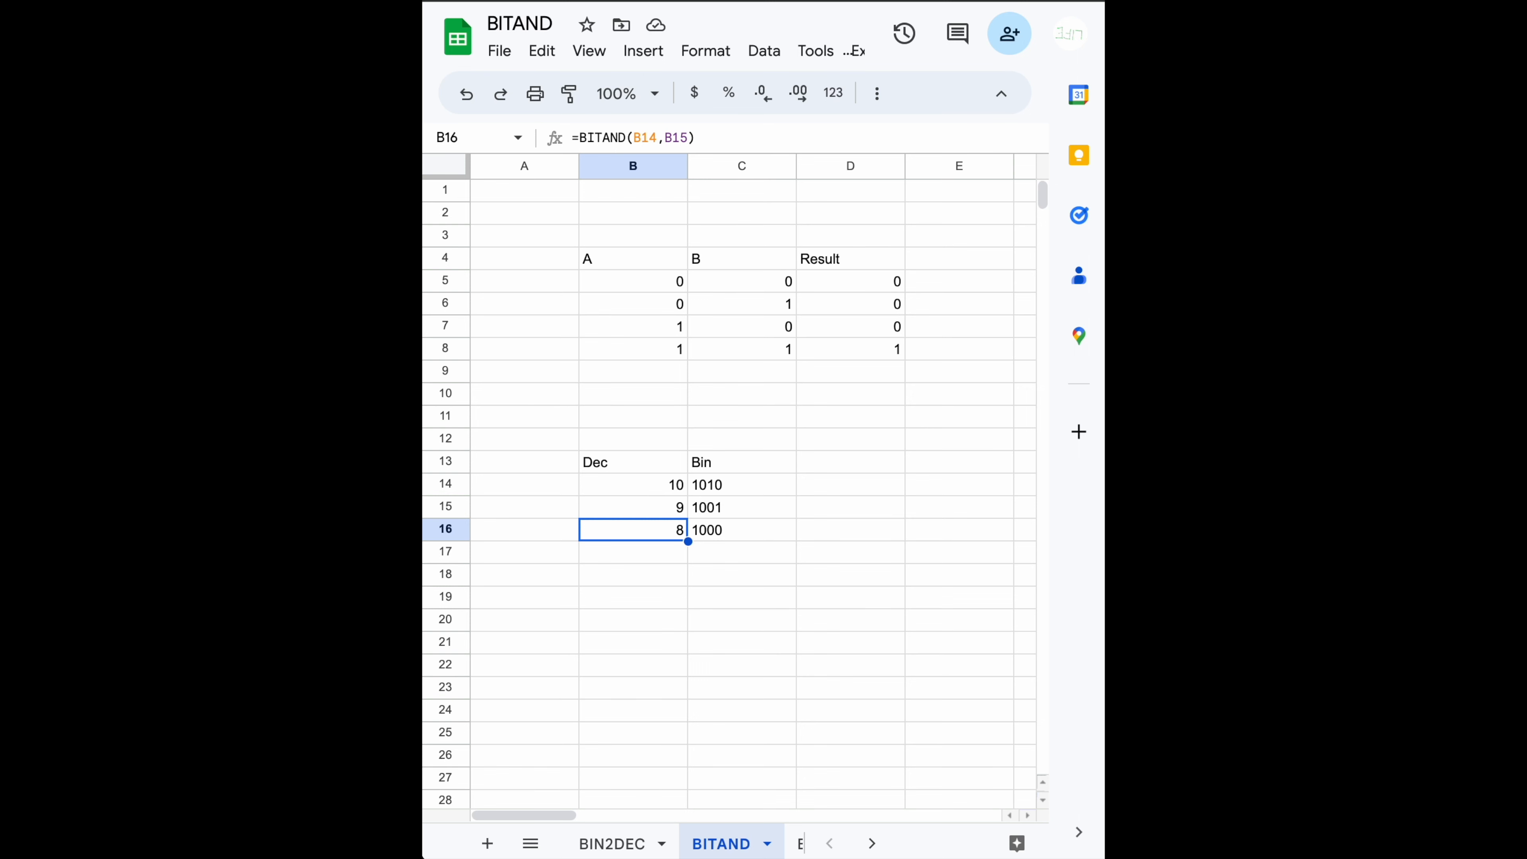
{"action": "left_click", "coordinate": [665, 492]}
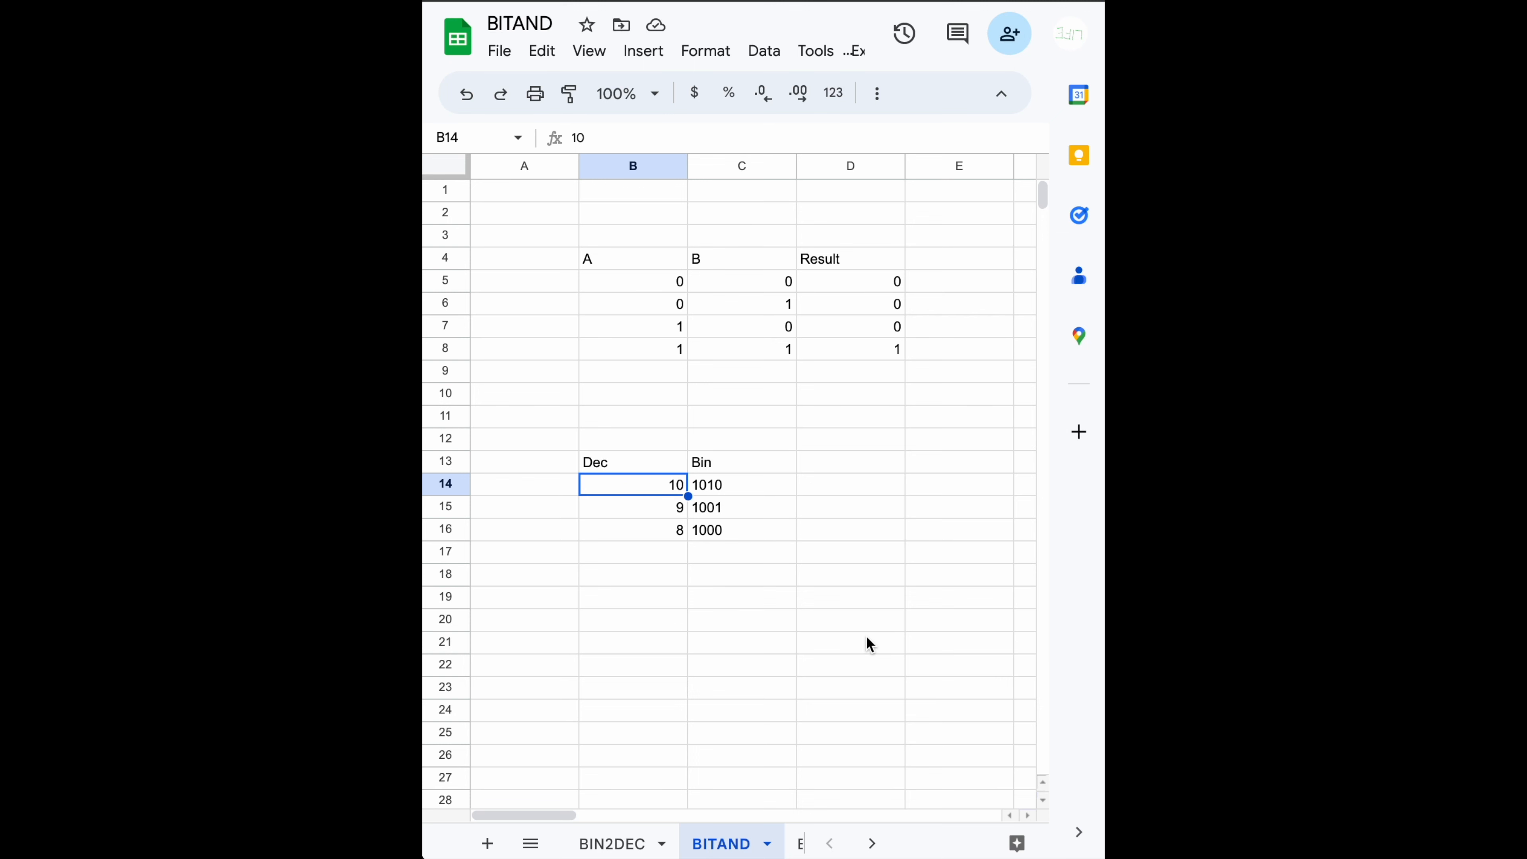
{"action": "left_click", "coordinate": [659, 581]}
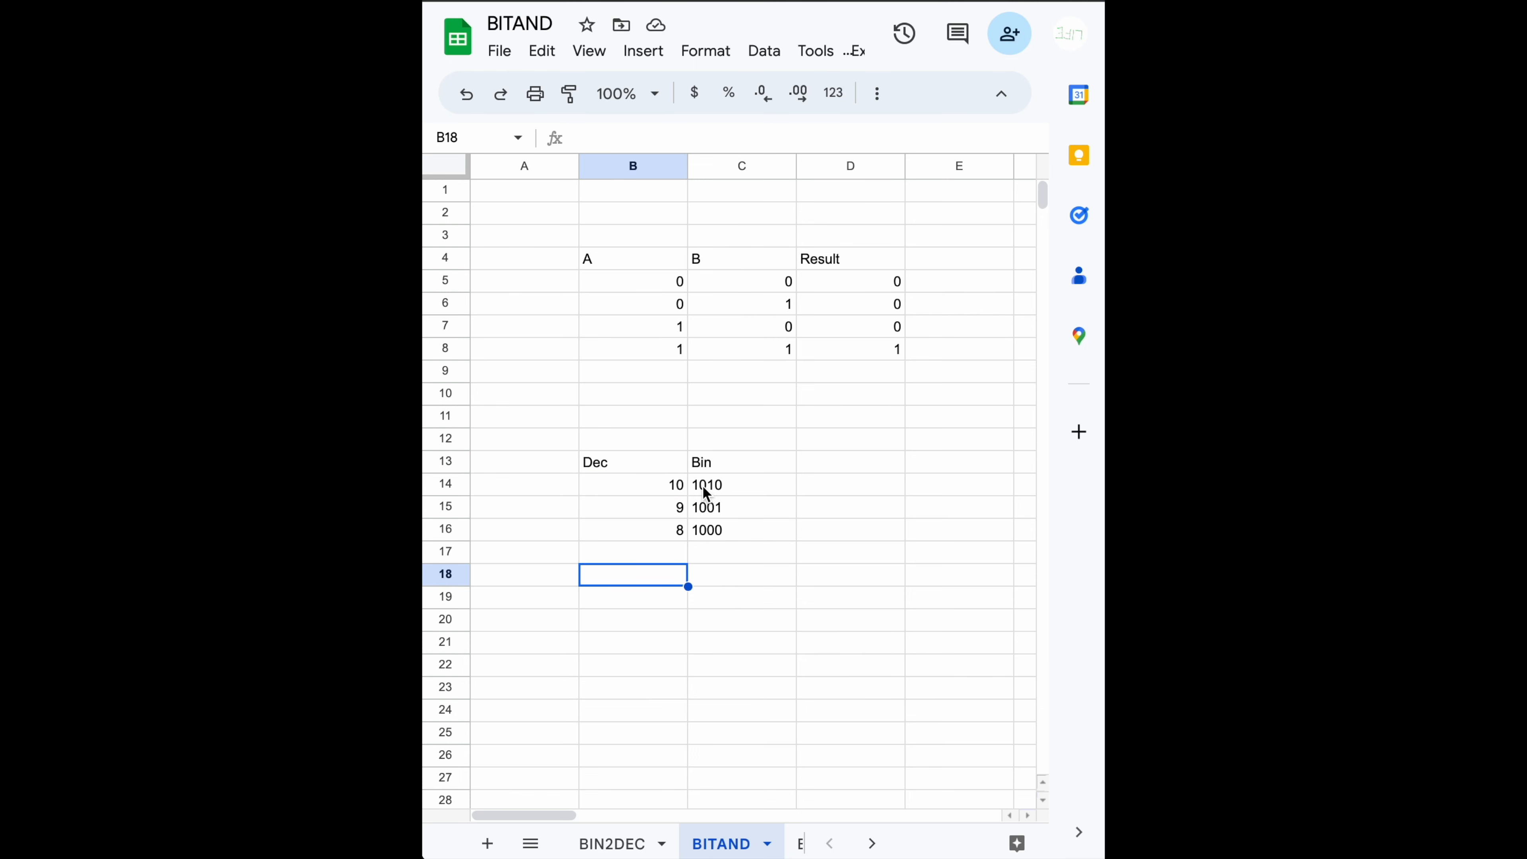
{"action": "left_click", "coordinate": [716, 490]}
Enter a BITAND formula in D14 with BIT2 as its only argument
{"action": "left_click", "coordinate": [849, 490]}
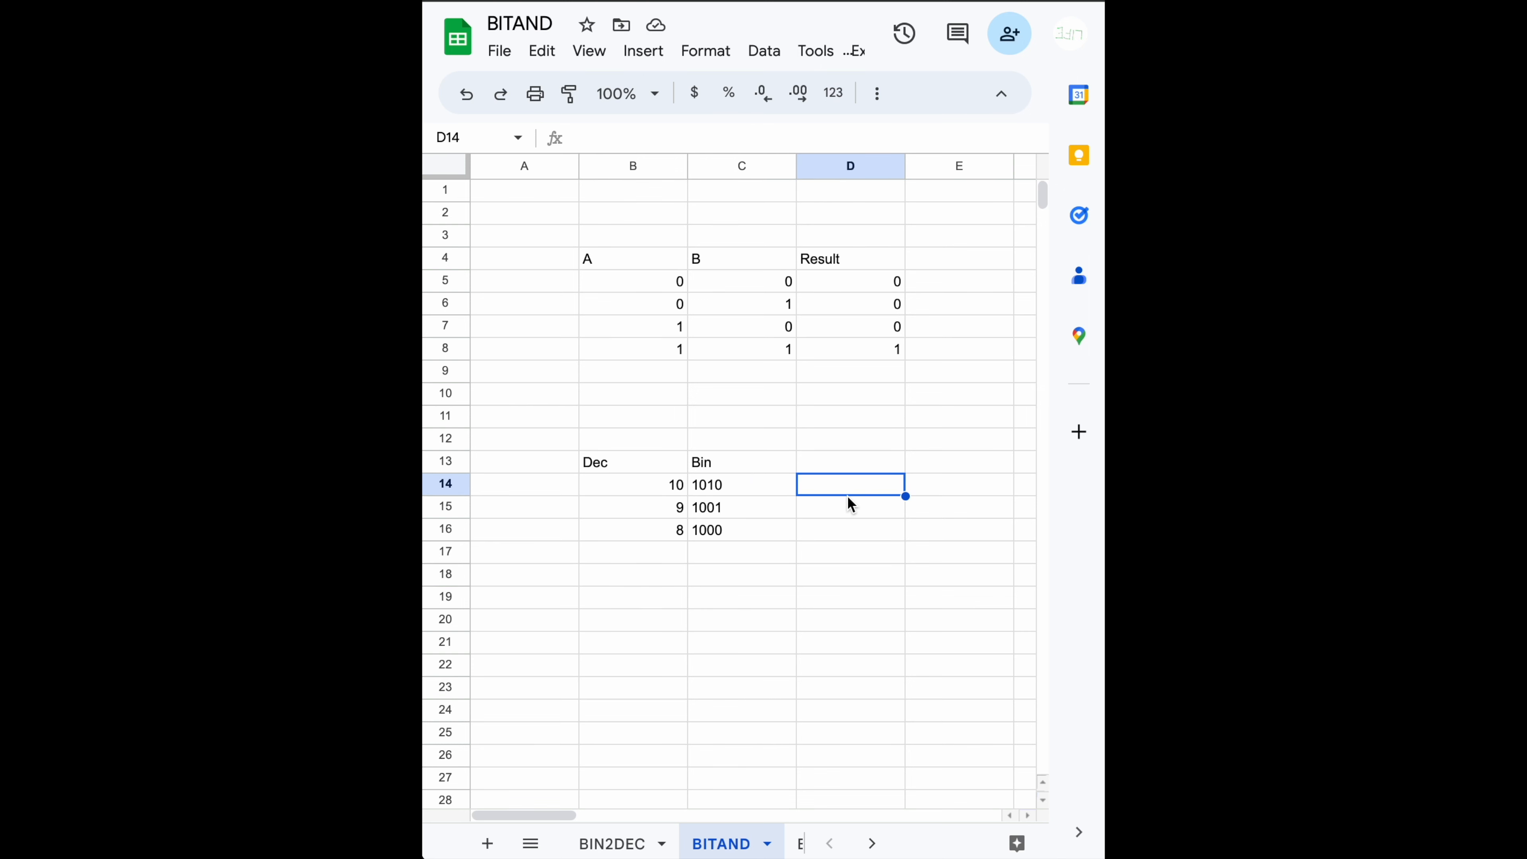
{"action": "type", "text": "="}
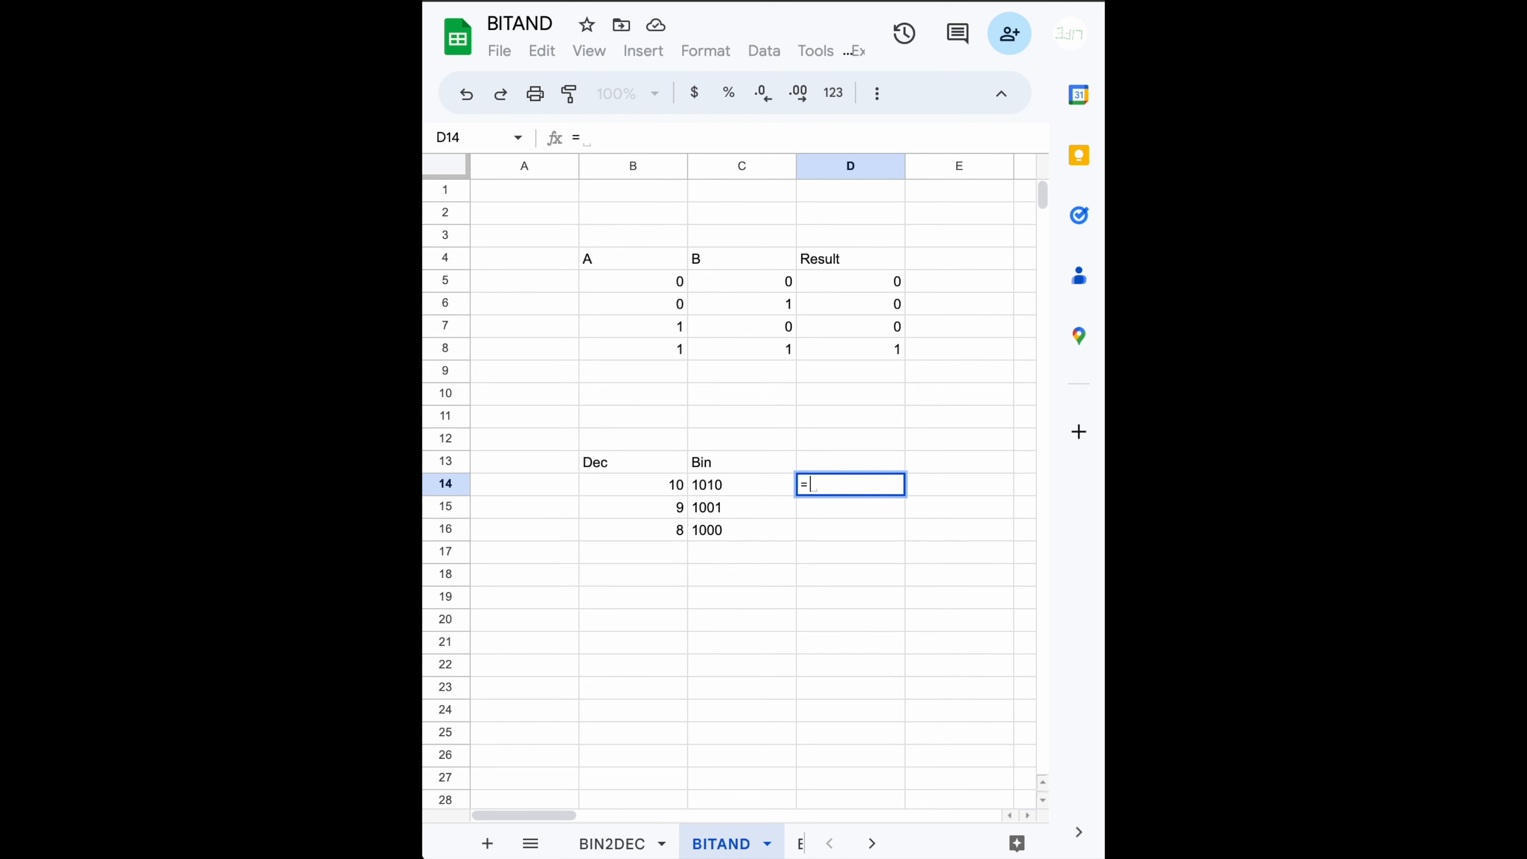
{"action": "type", "text": "bita"}
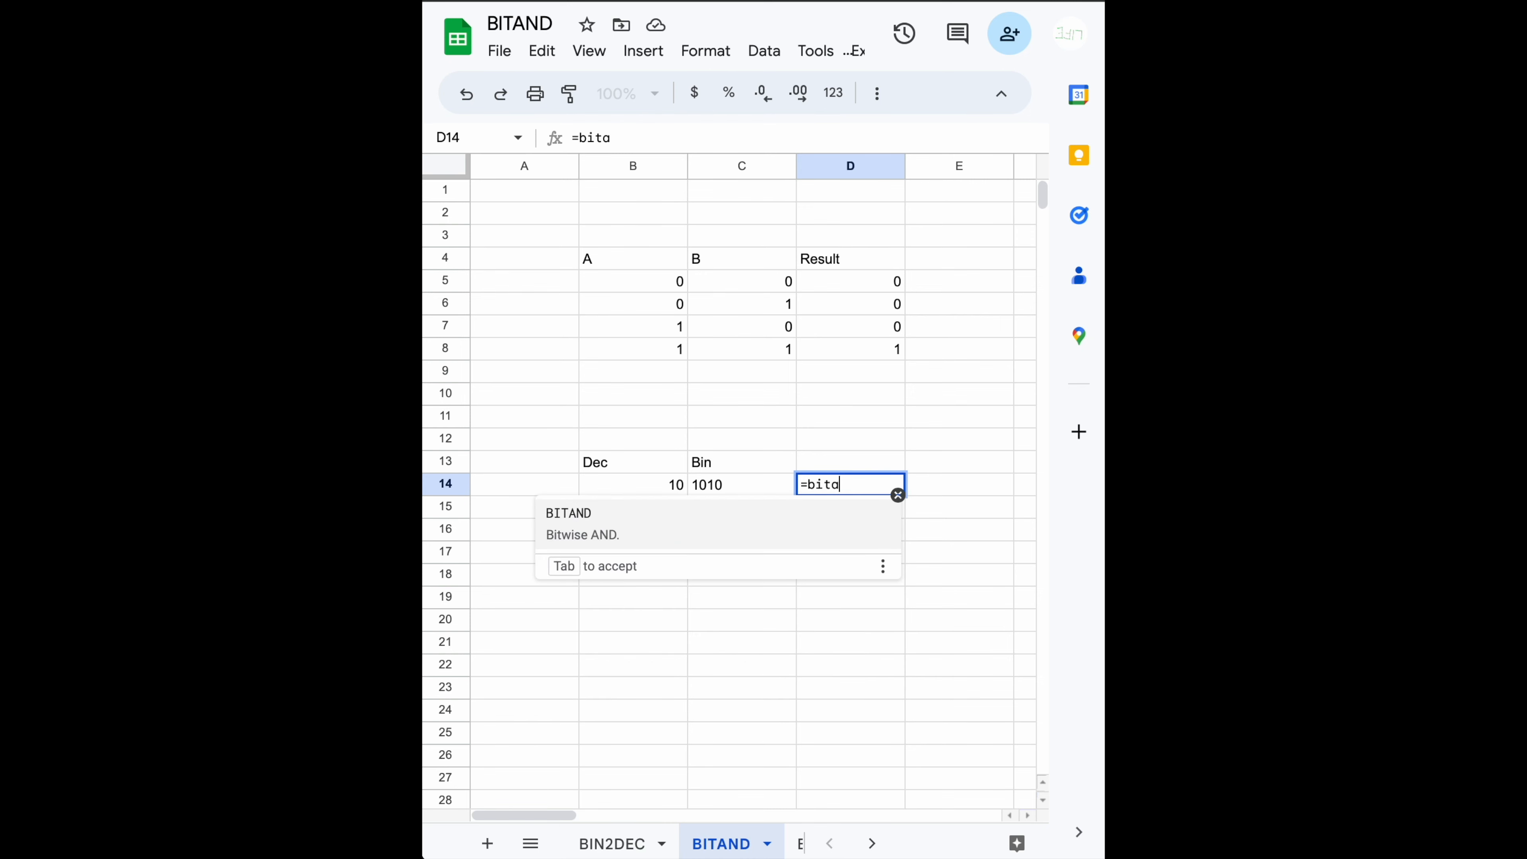
{"action": "key", "text": "Tab"}
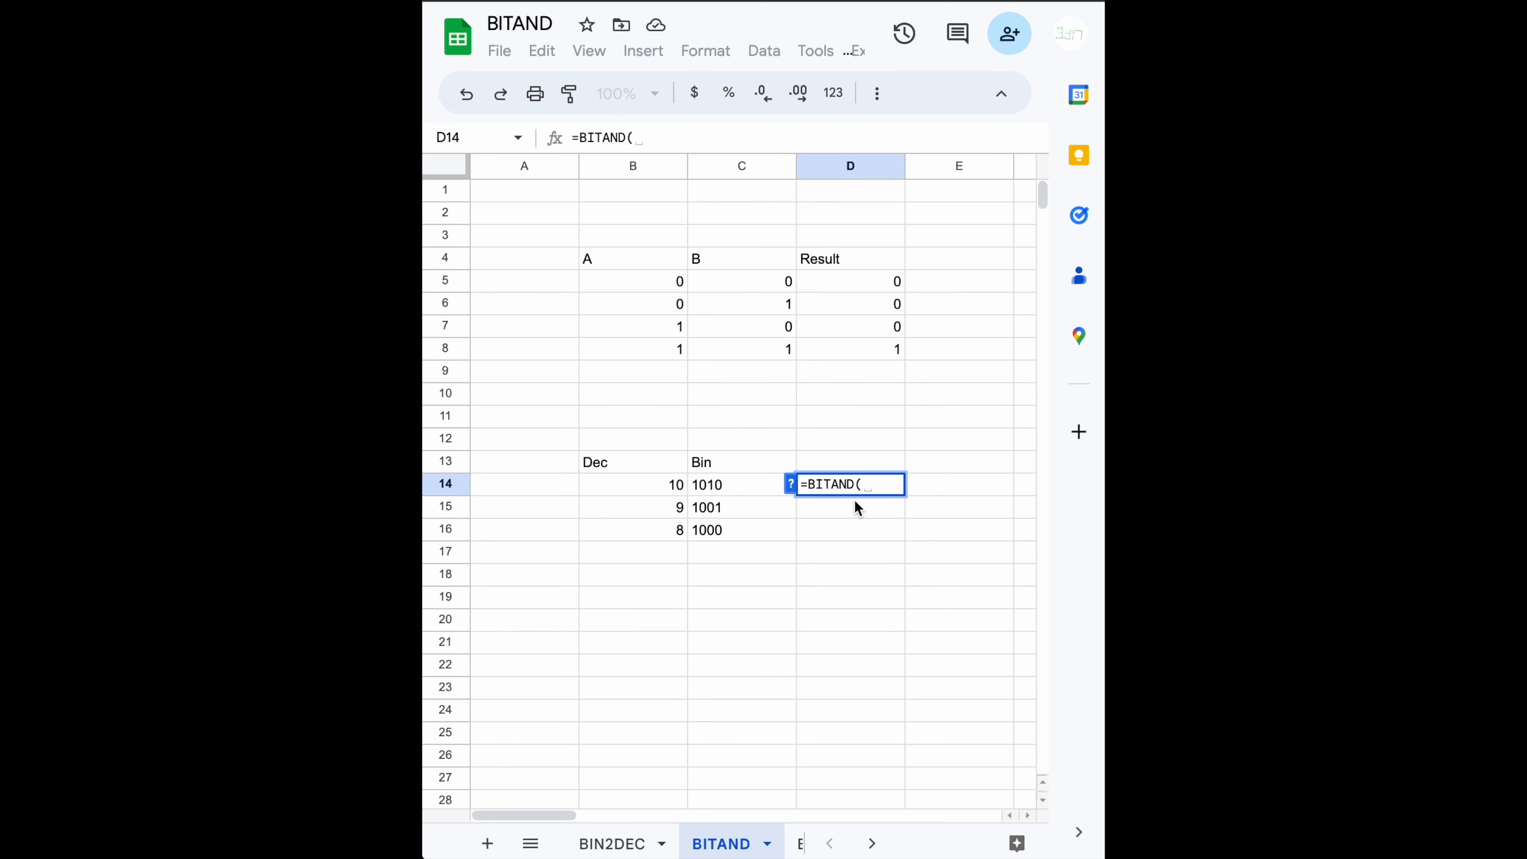
{"action": "type", "text": "bit"}
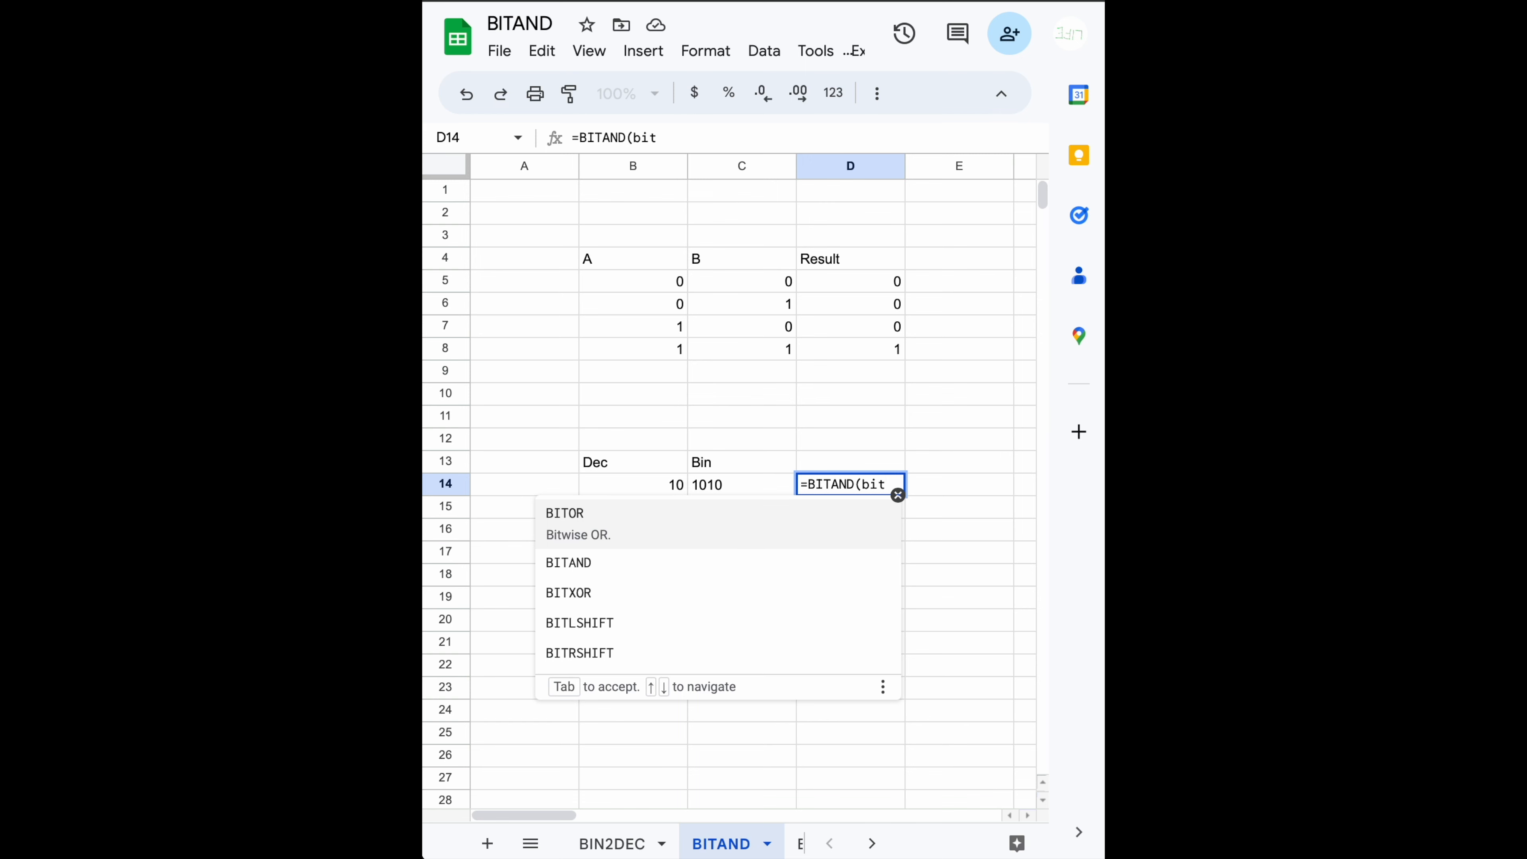
{"action": "type", "text": "2"}
{"action": "key", "text": "Tab"}
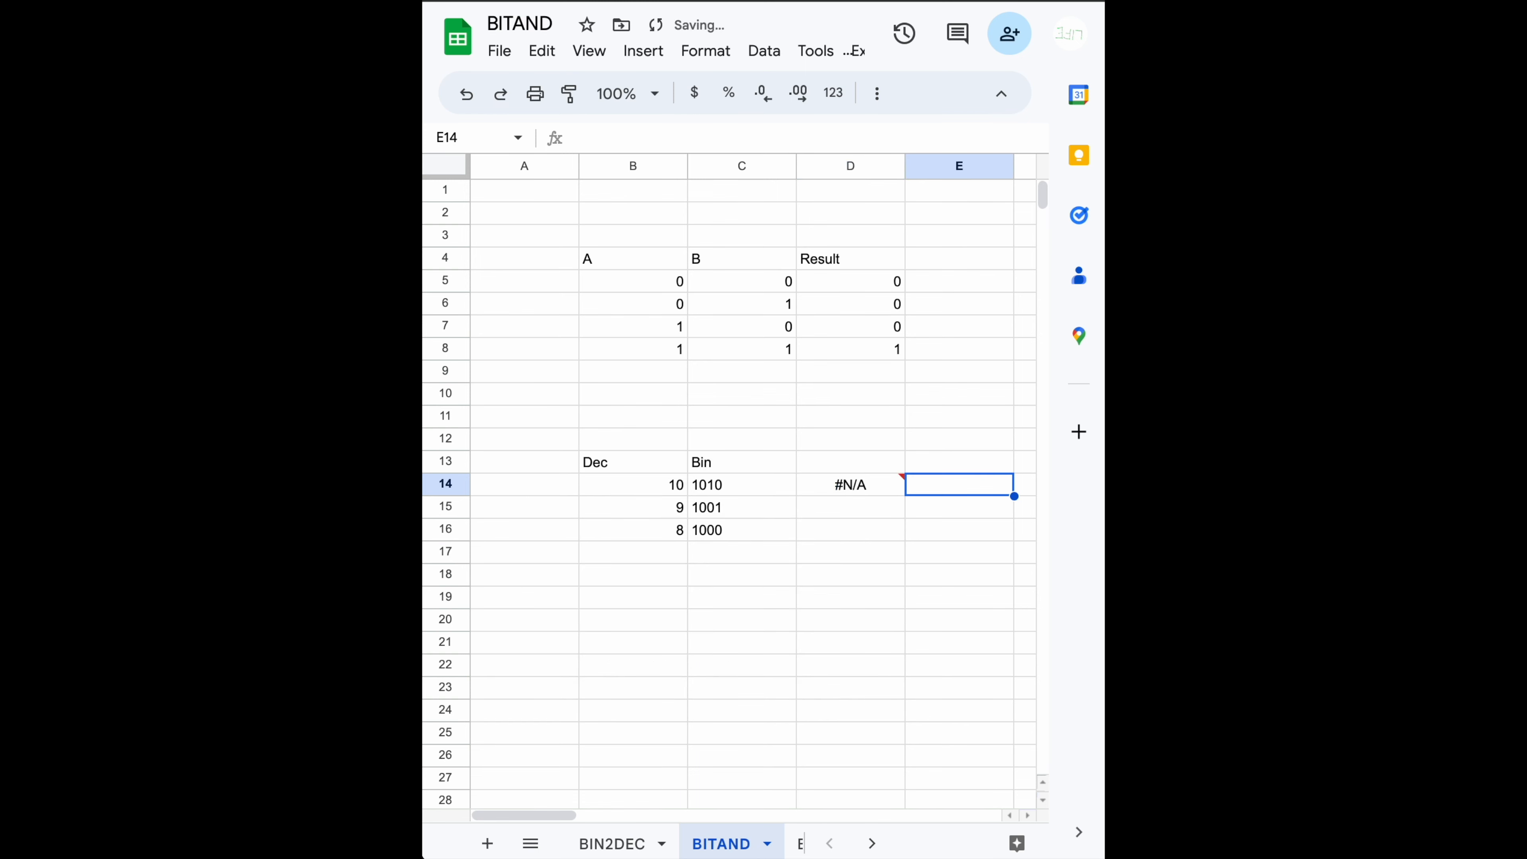
Replace the argument of the BITAND formula in D14 with BIN2DEC(C14)
{"action": "double_click", "coordinate": [855, 489]}
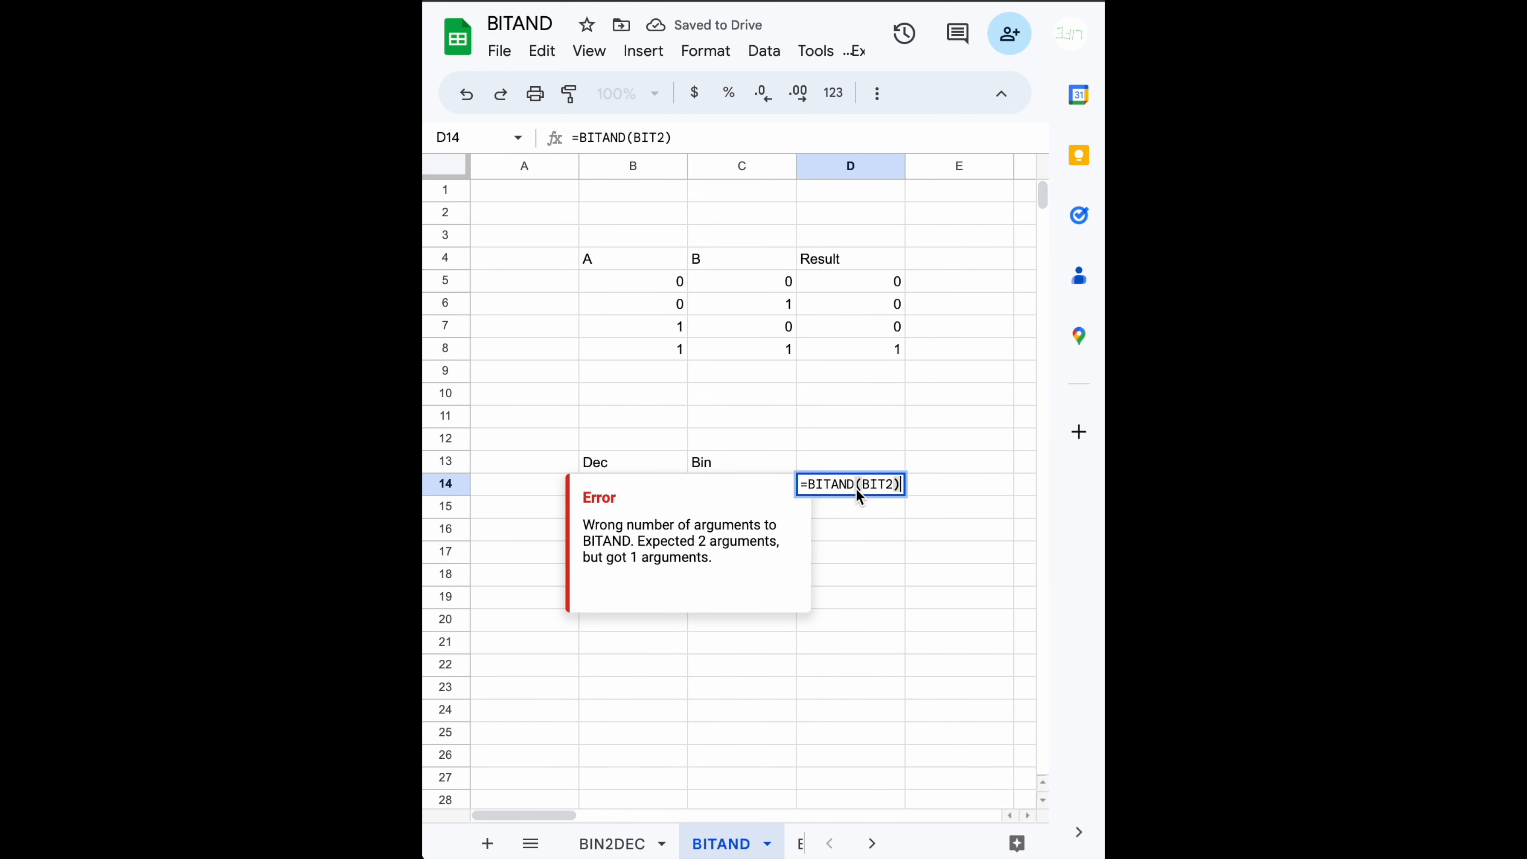
{"action": "left_click", "coordinate": [902, 486]}
{"action": "key", "text": "Left"}
{"action": "key", "text": "Left"}
{"action": "key", "text": "BackSpace"}
{"action": "type", "text": "n"}
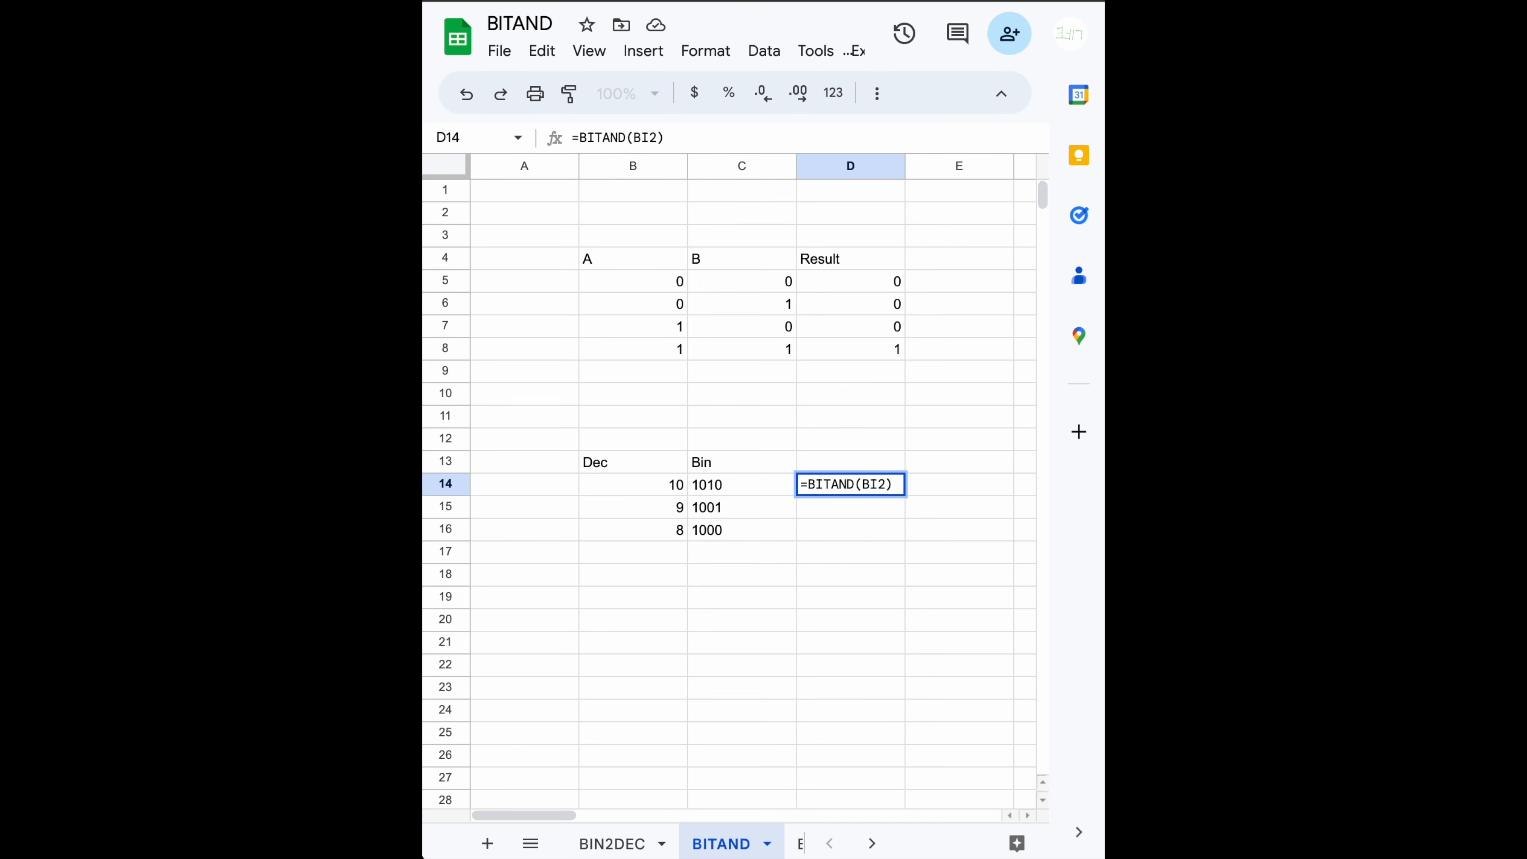
{"action": "key", "text": "Tab"}
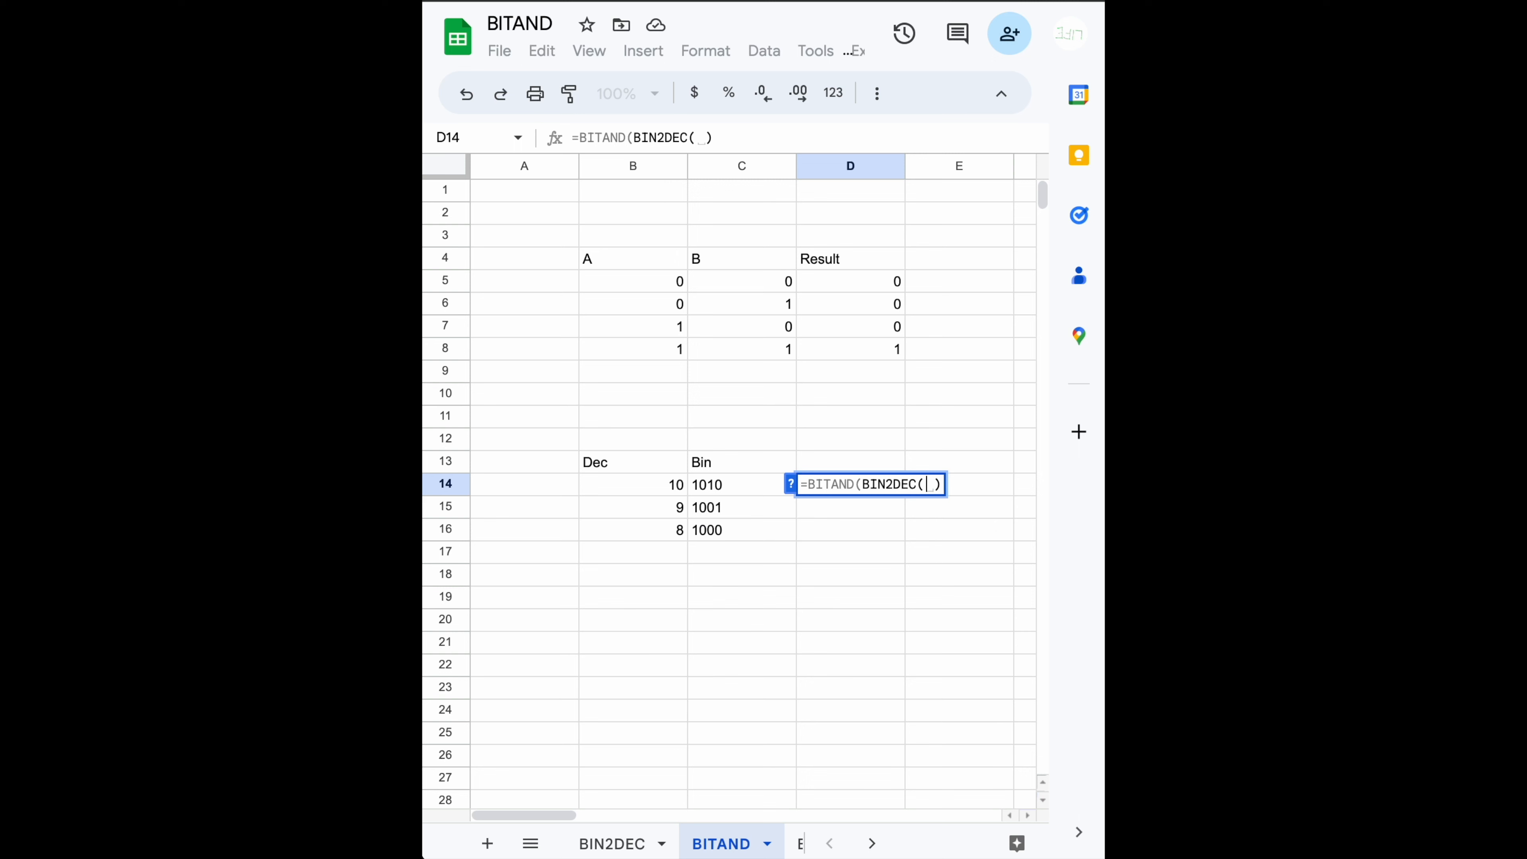
{"action": "left_click", "coordinate": [746, 483]}
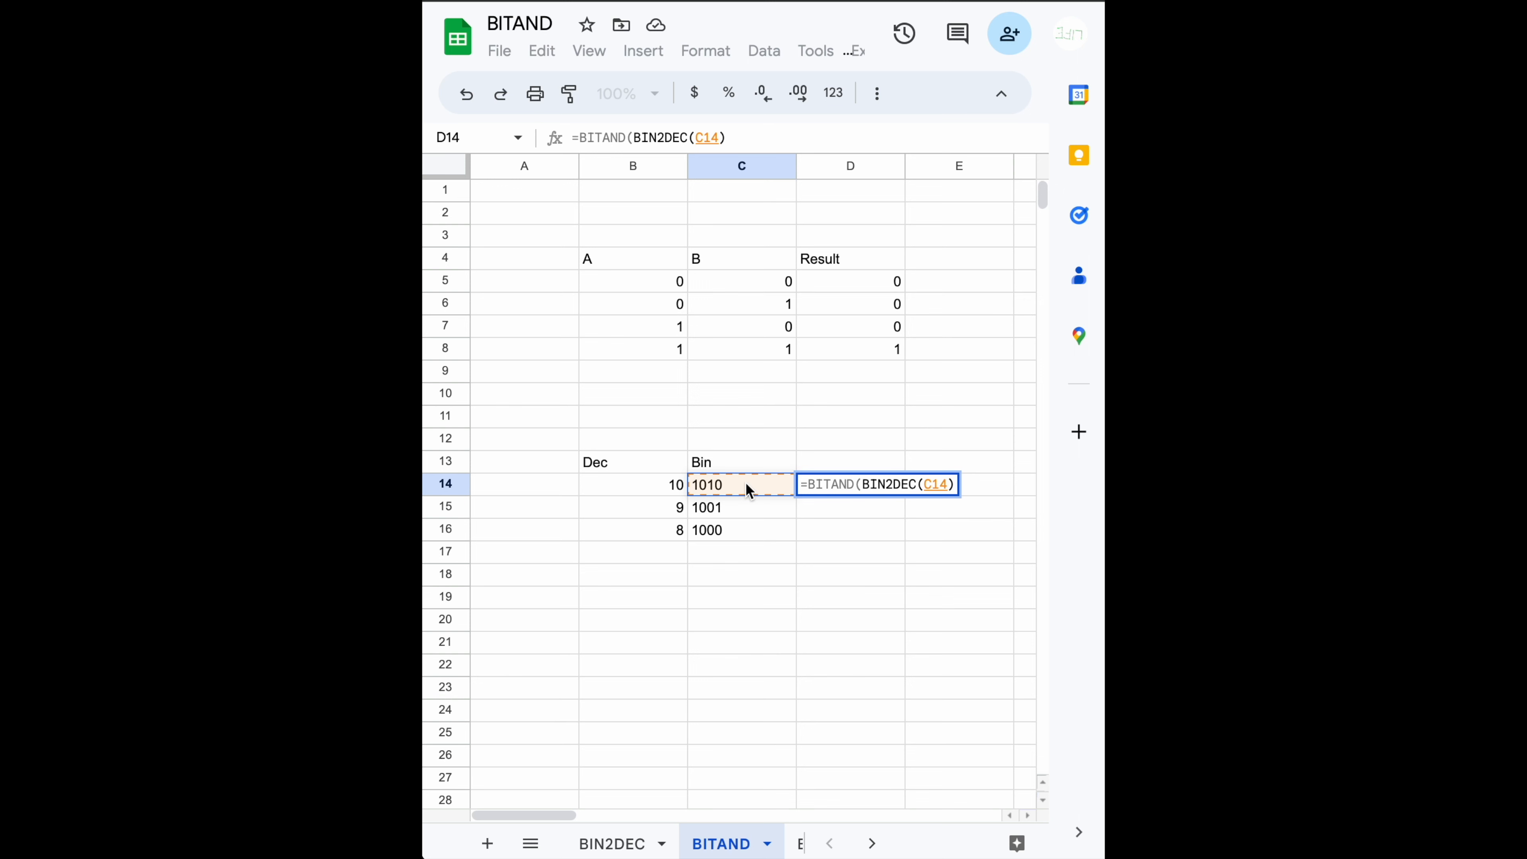
{"action": "type", "text": ")"}
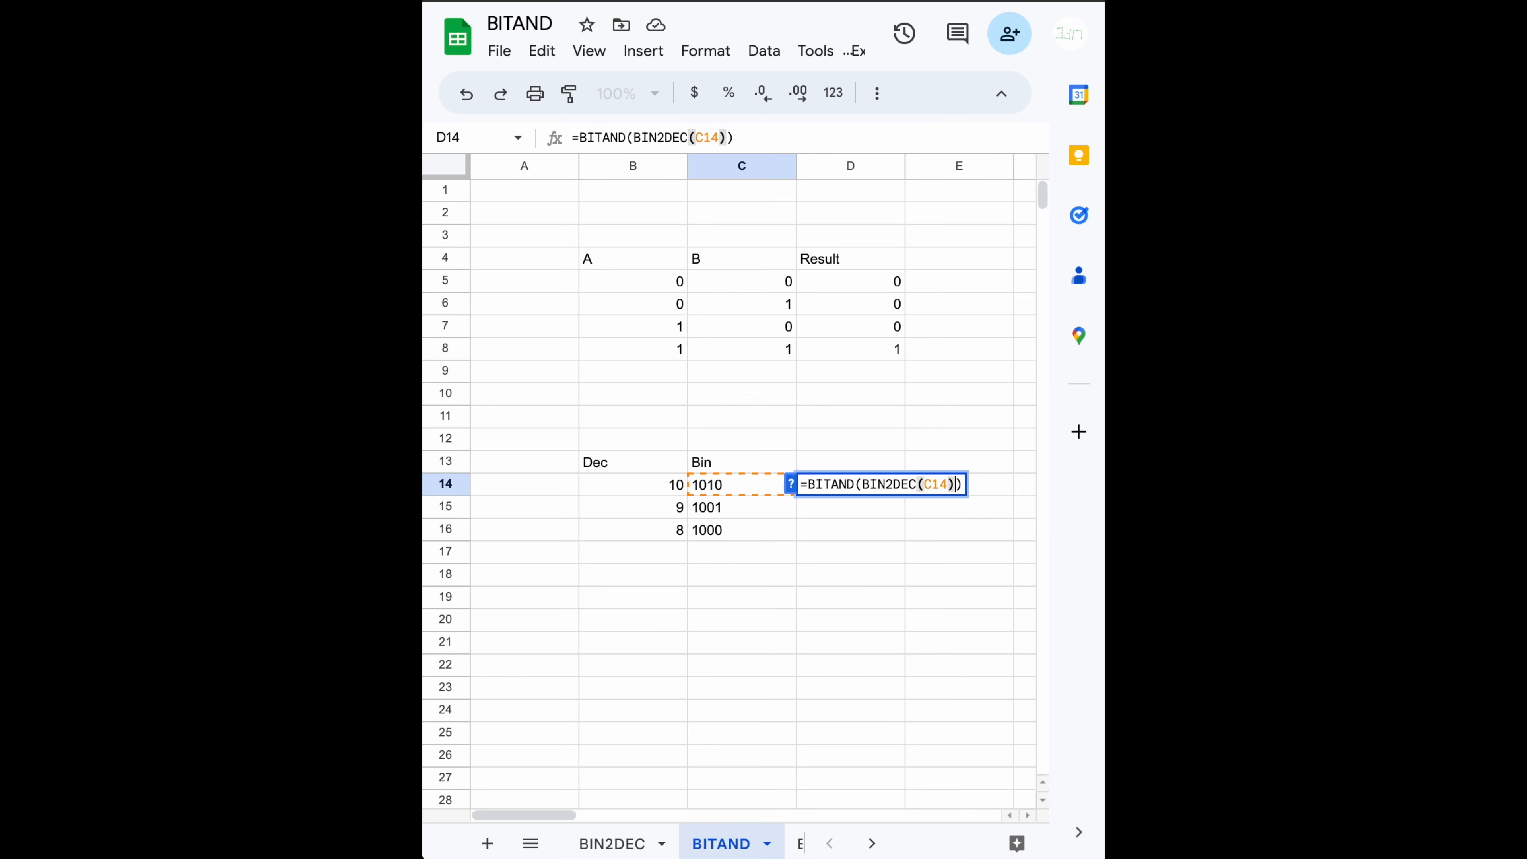
Add BIN2DEC(C15) as the second argument, completing D14 as =BITAND(BIN2DEC(C14),BIN2DEC(C15))
{"action": "type", "text": ","}
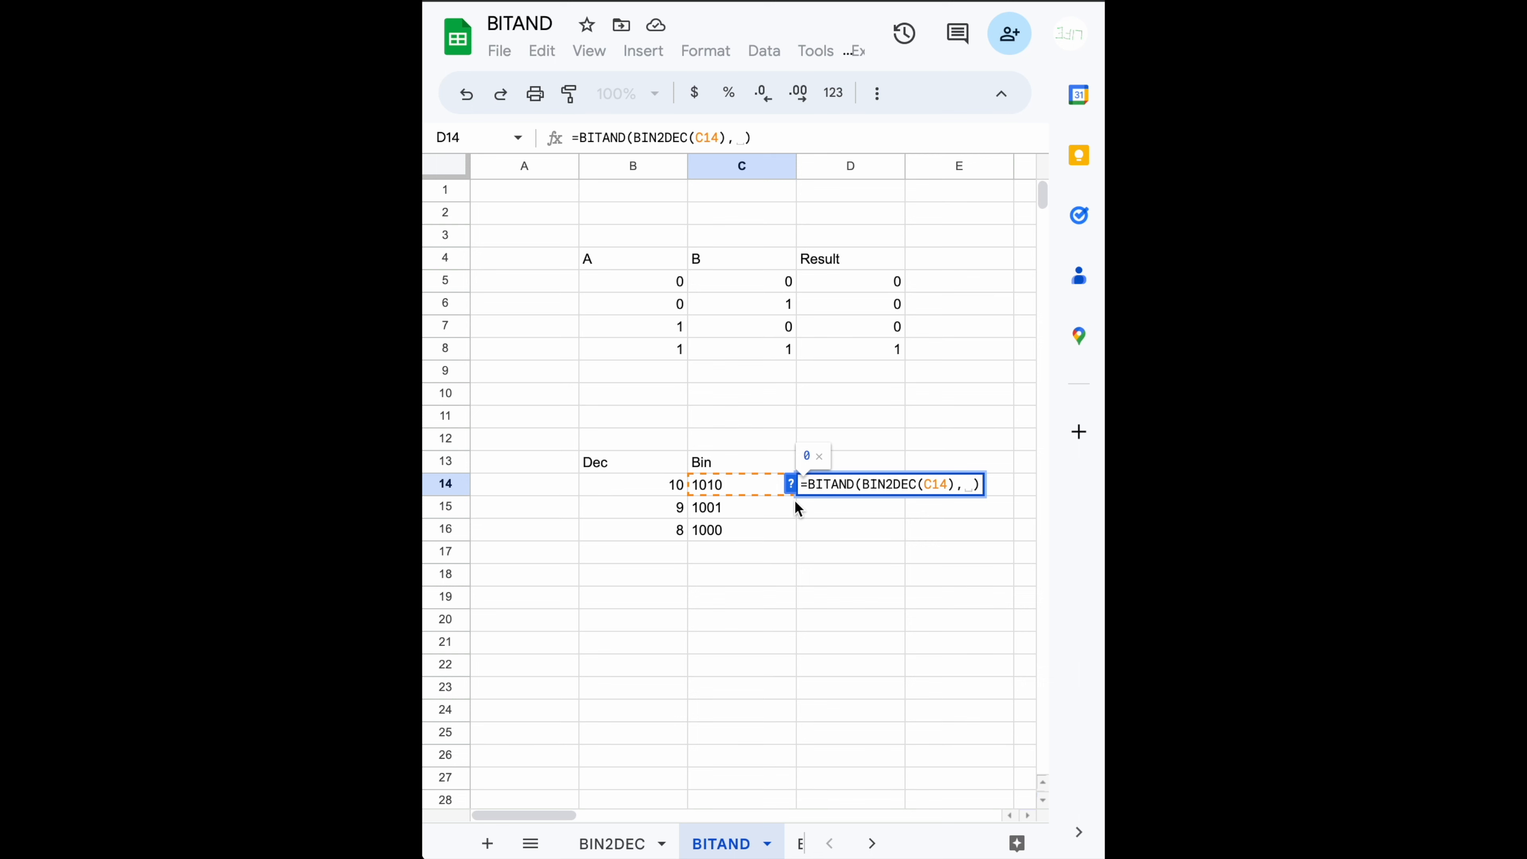
{"action": "key", "text": "BackSpace"}
{"action": "type", "text": "bit"}
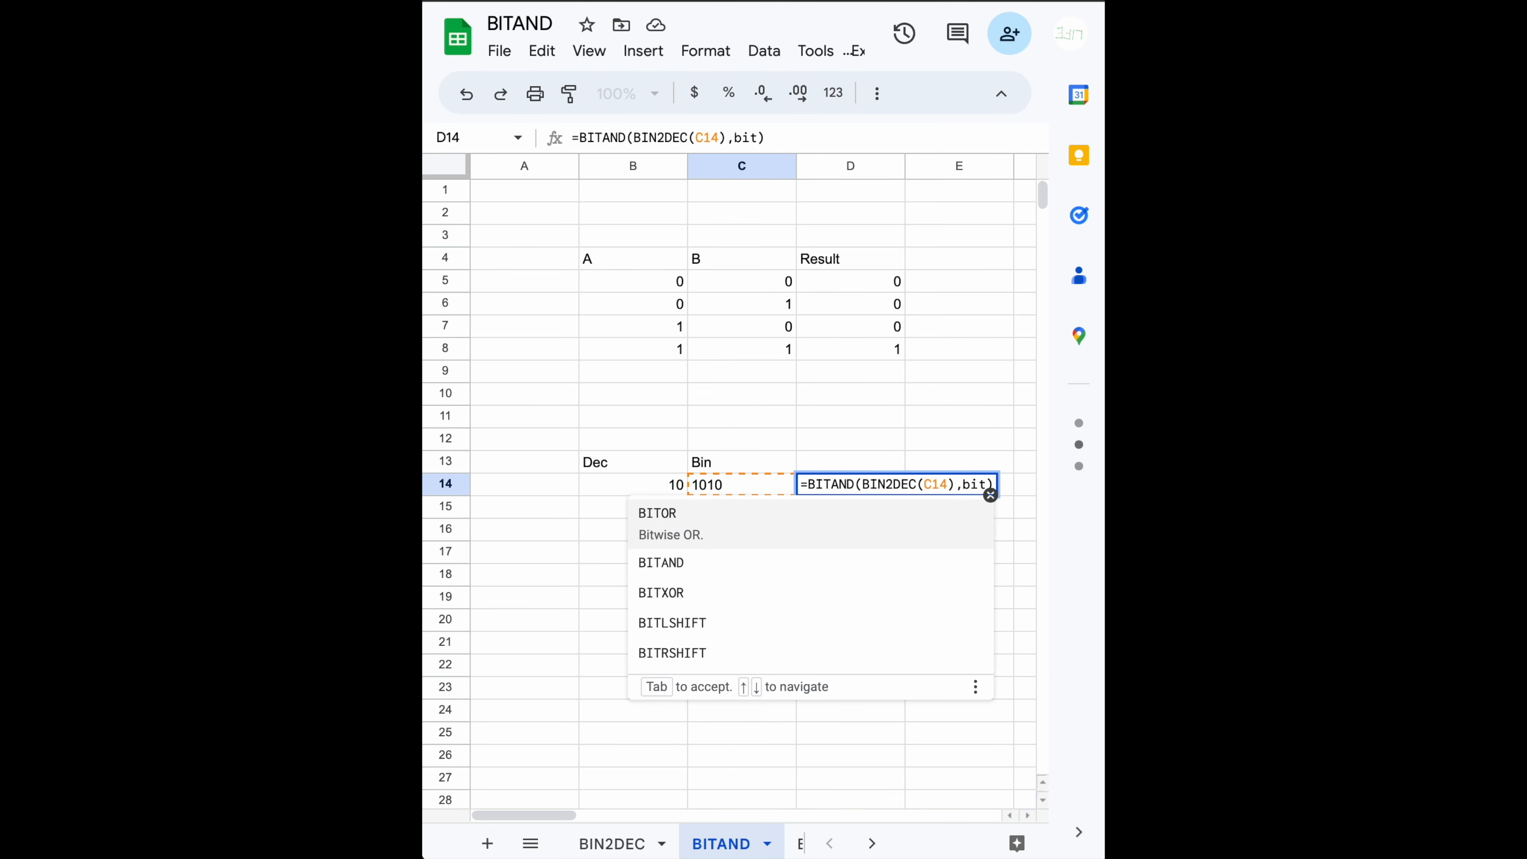
{"action": "key", "text": "BackSpace"}
{"action": "type", "text": "n2"}
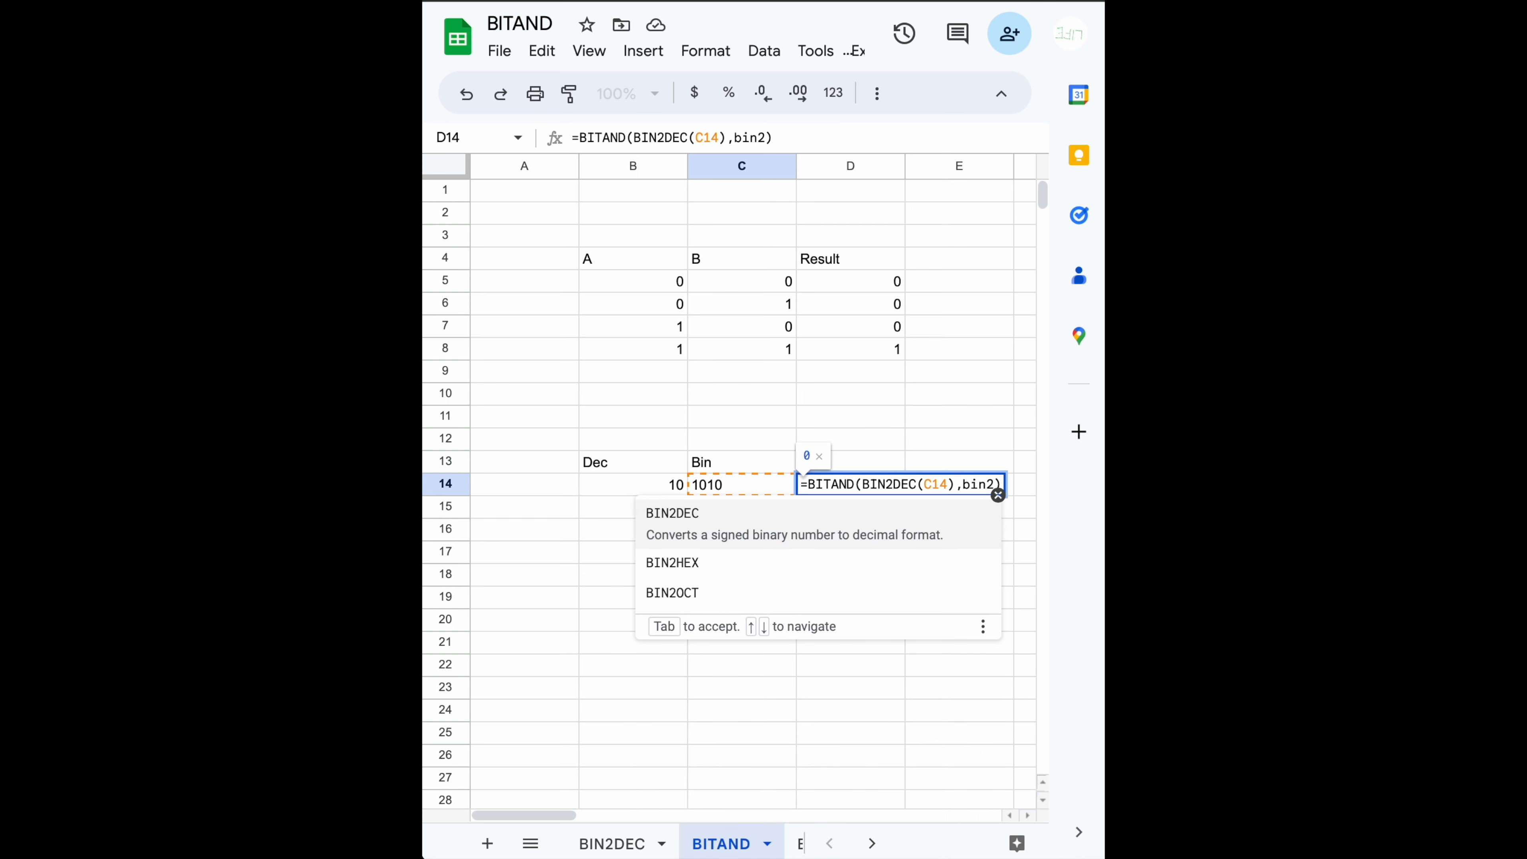
{"action": "type", "text": "("}
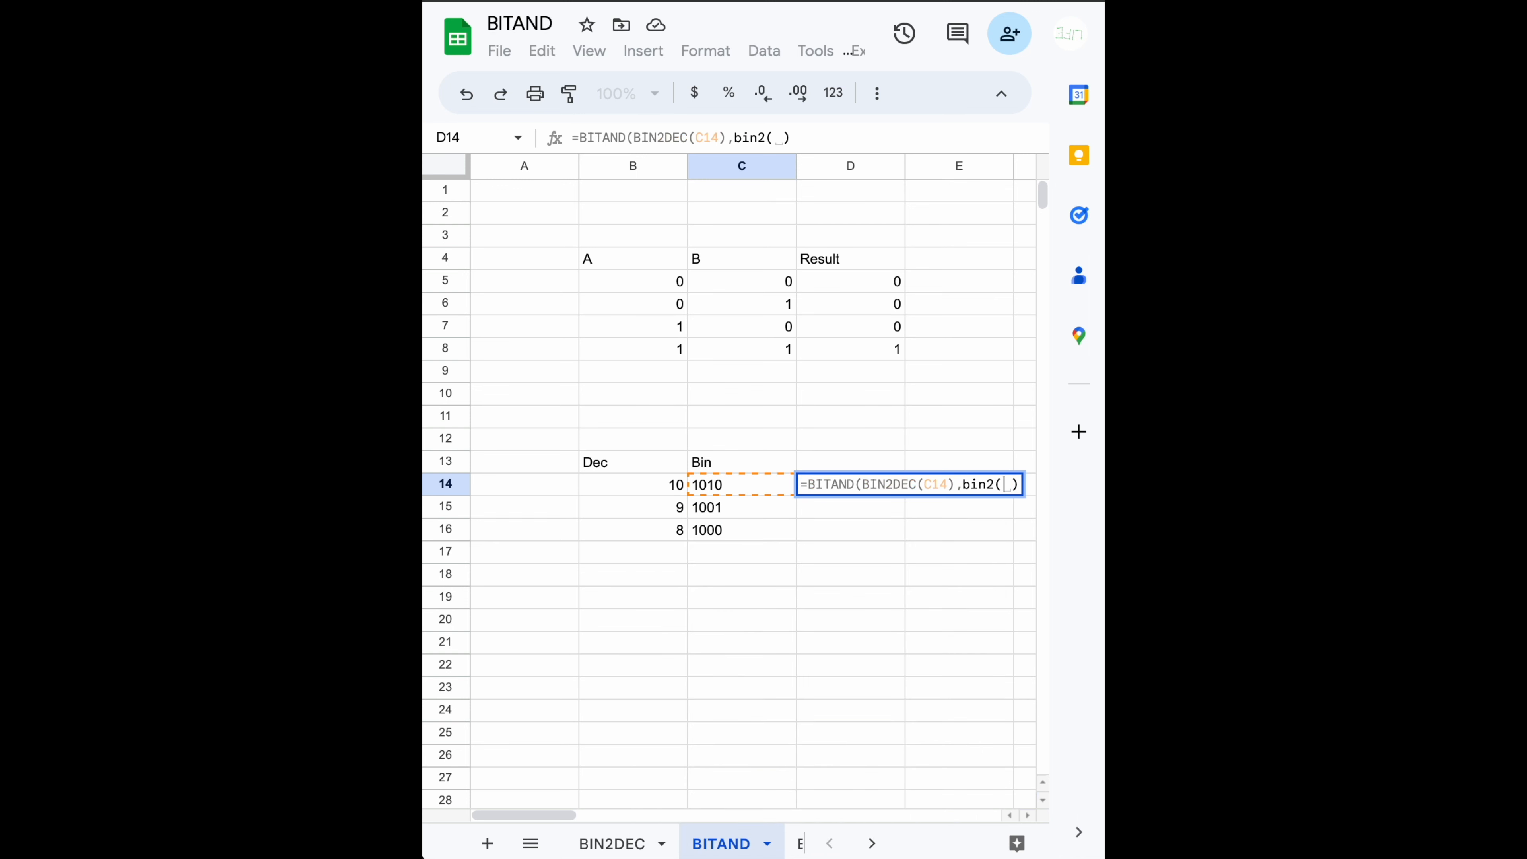
{"action": "left_click", "coordinate": [724, 516]}
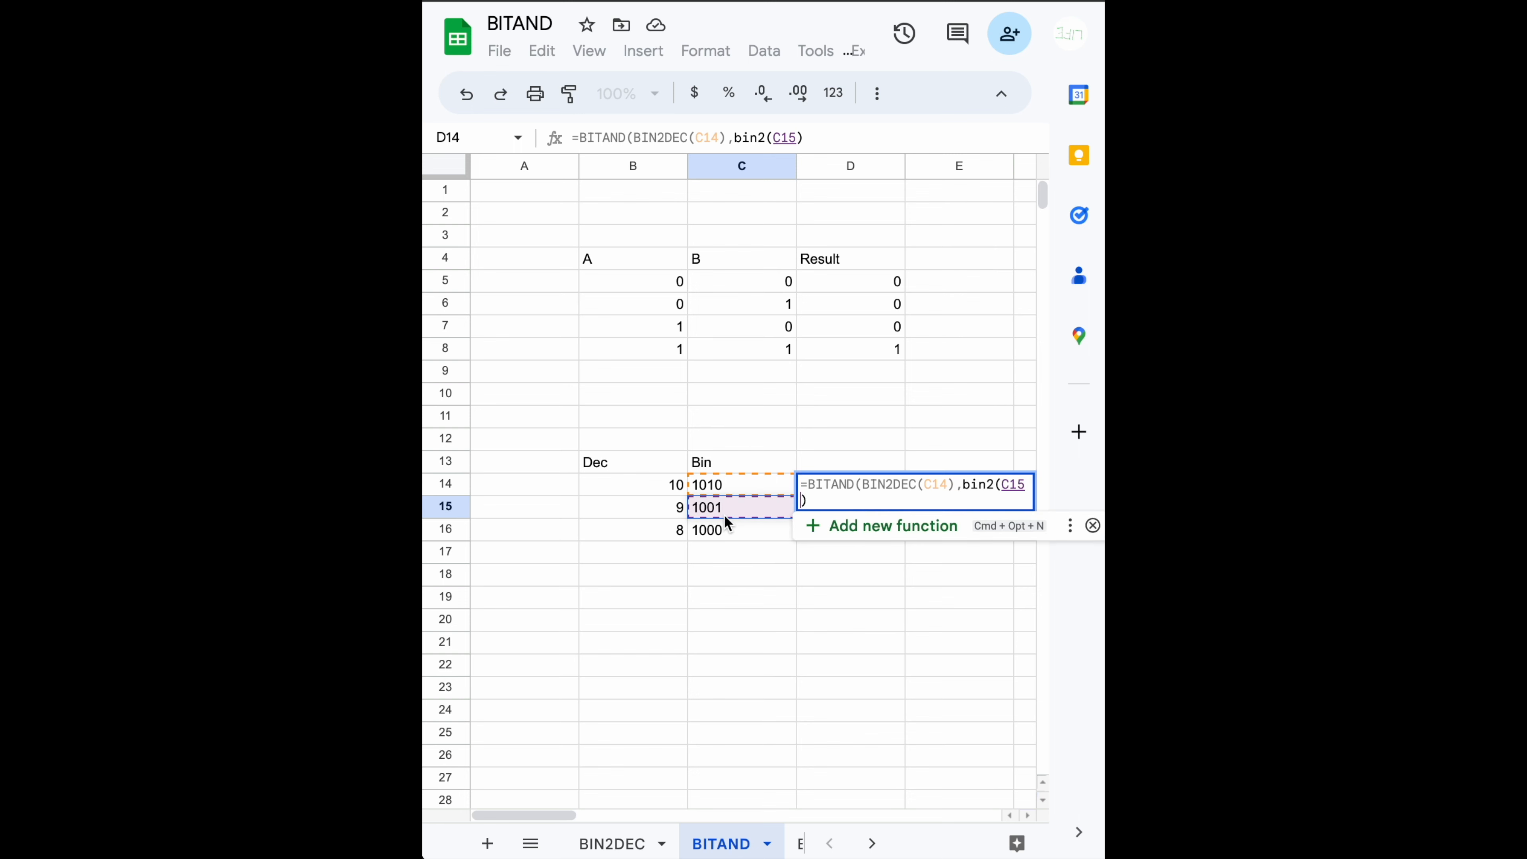
{"action": "type", "text": ")"}
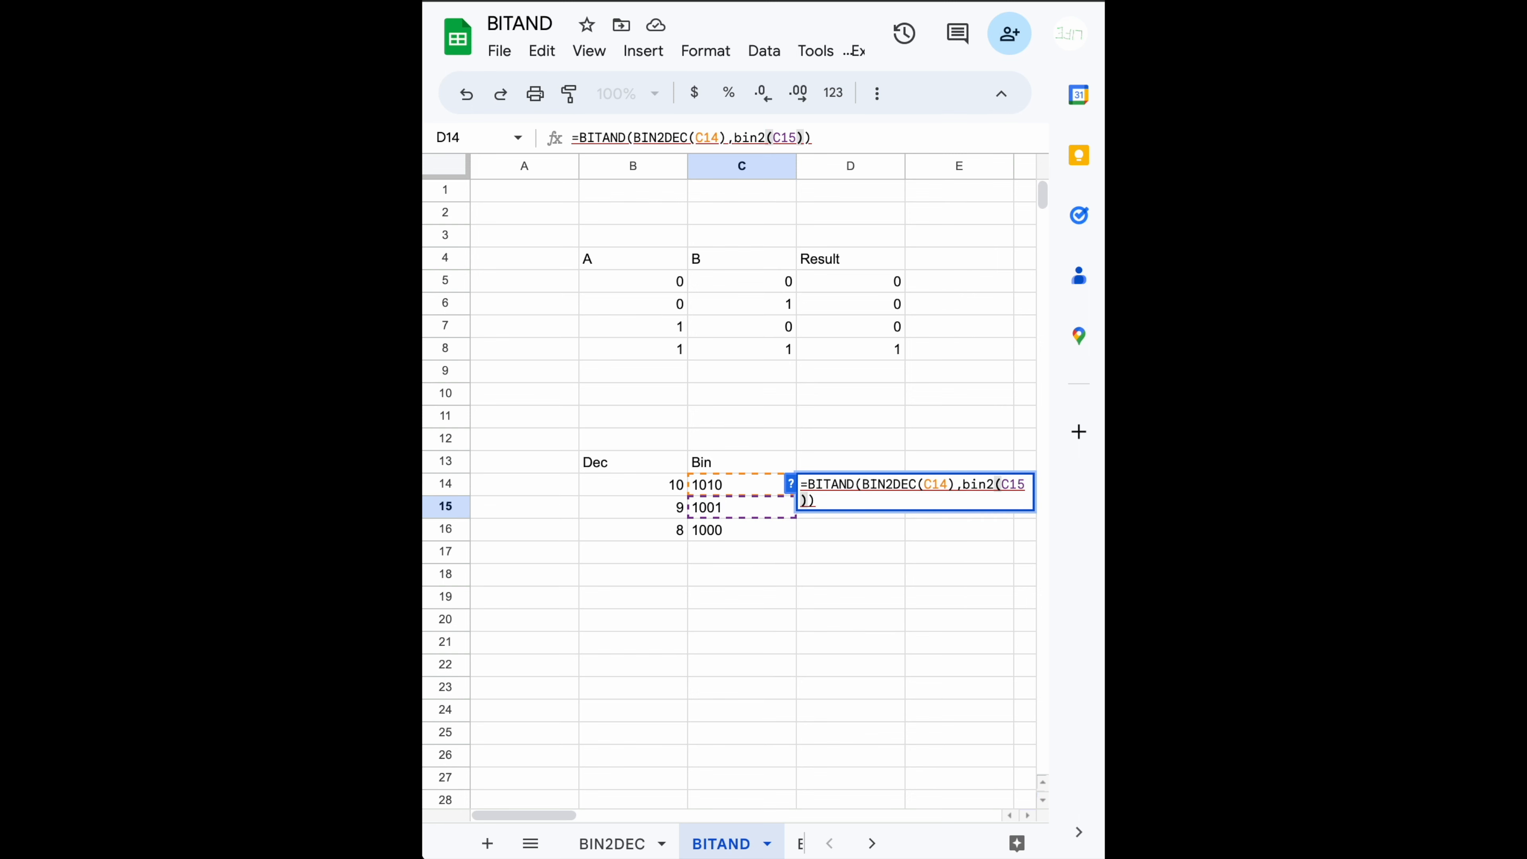
{"action": "left_click", "coordinate": [995, 485]}
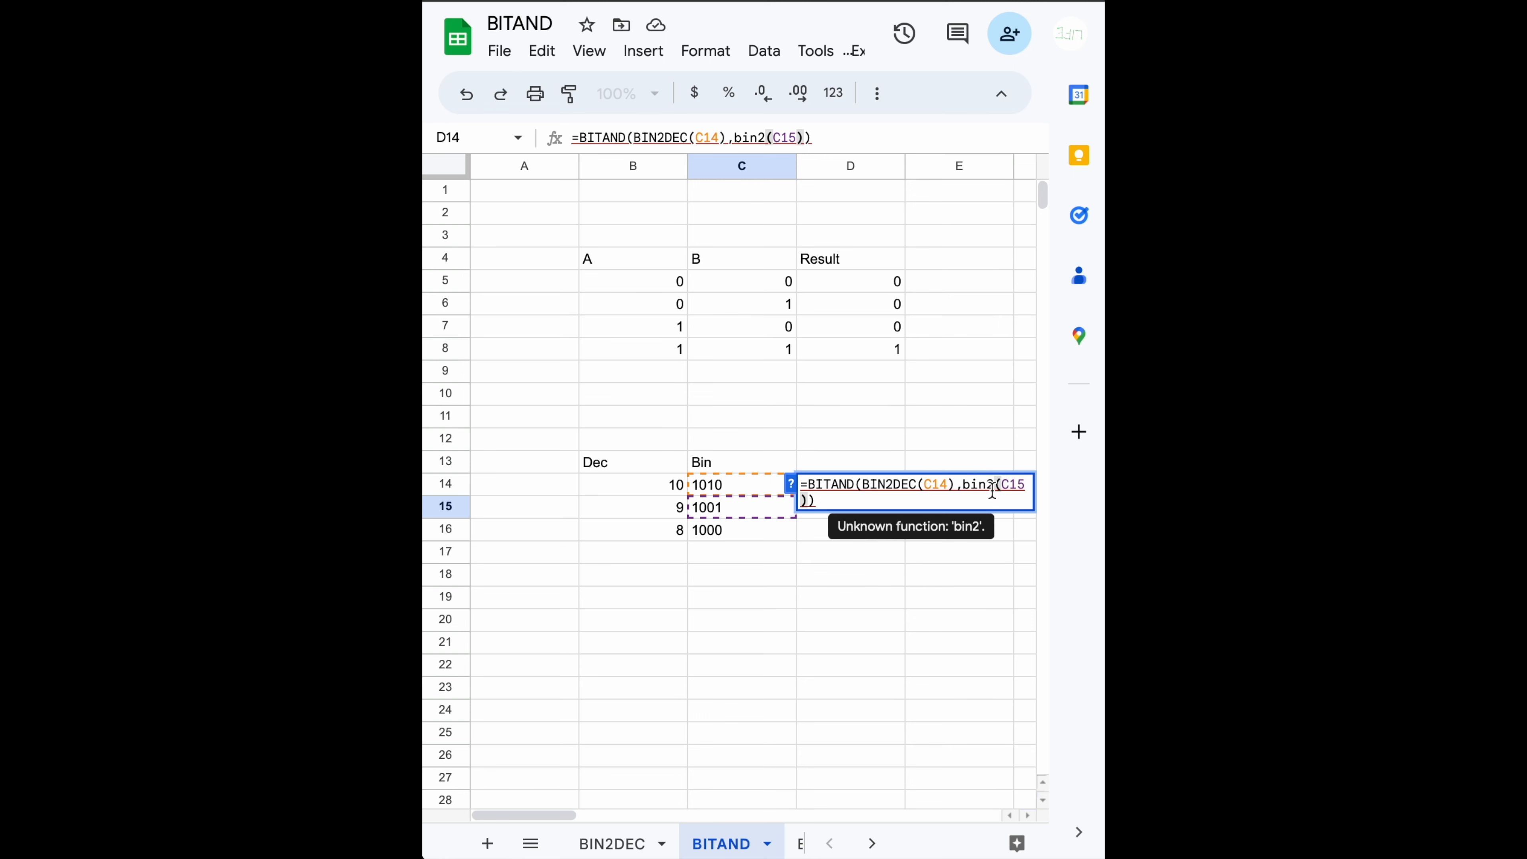
{"action": "type", "text": "dec"}
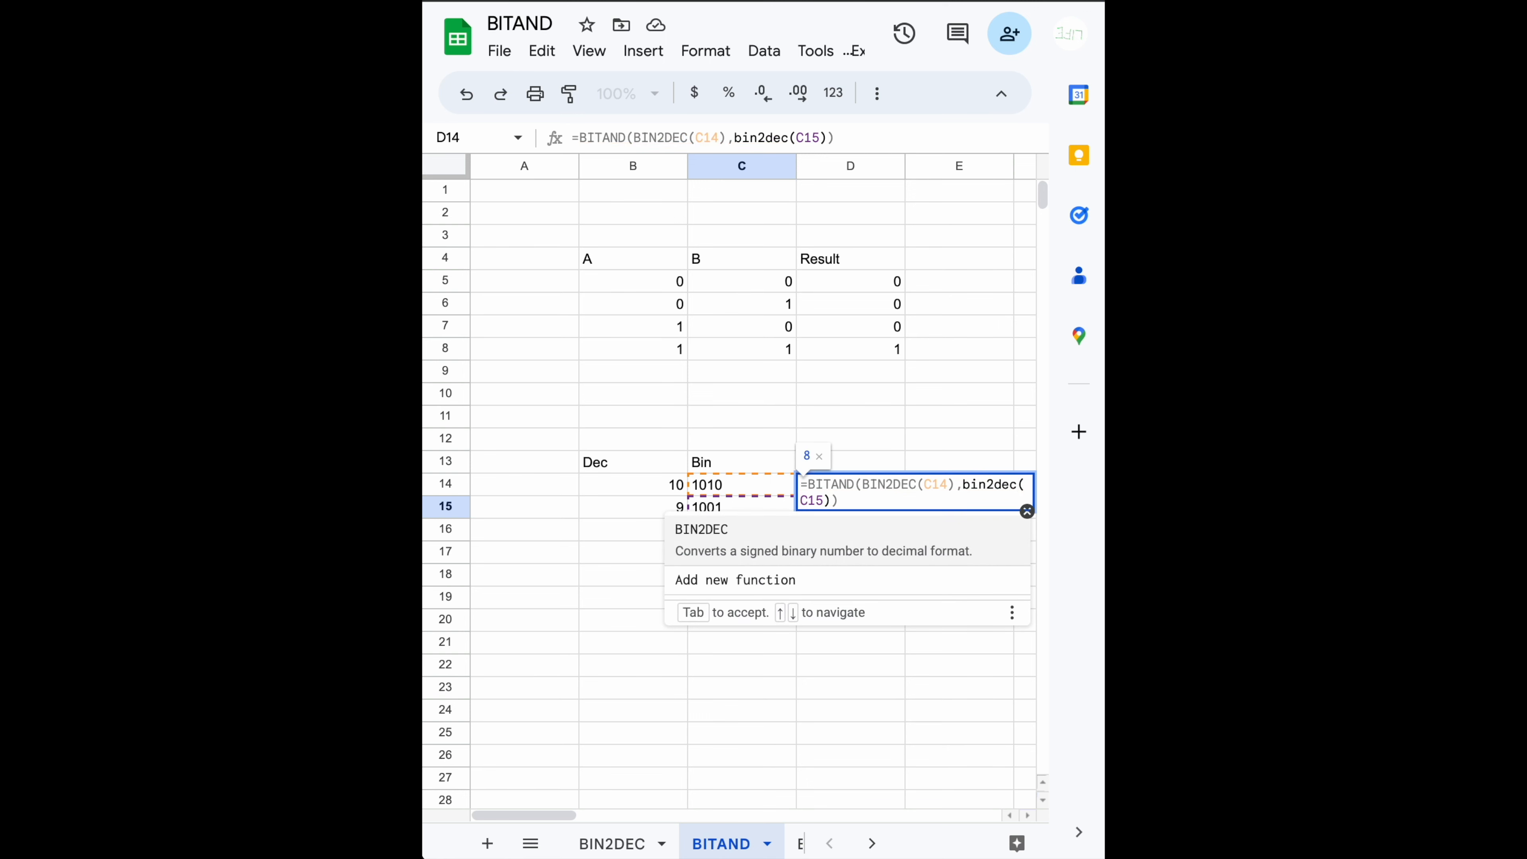
{"action": "key", "text": "Tab"}
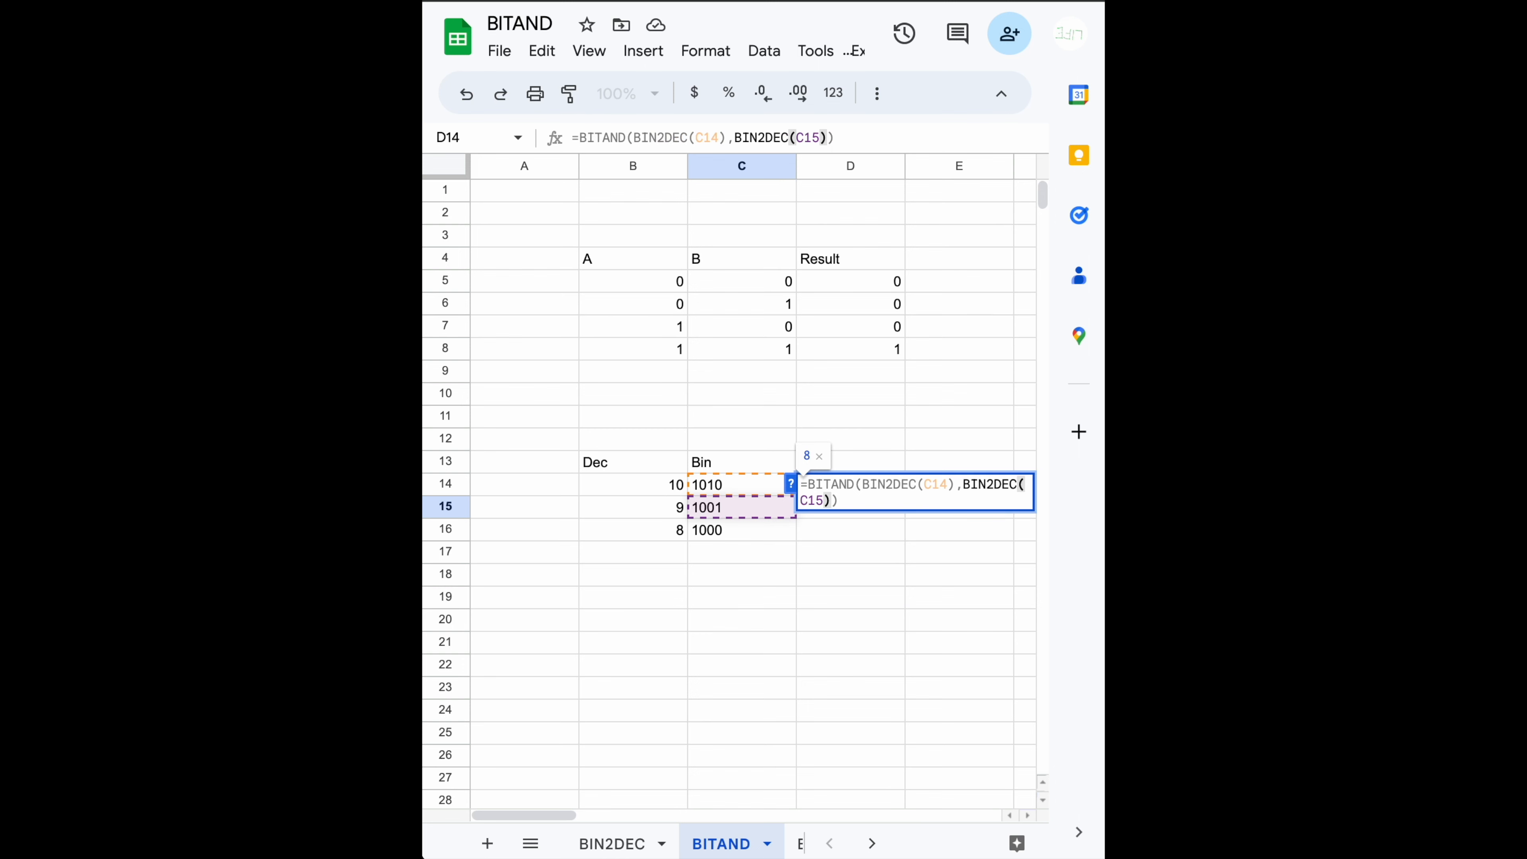
{"action": "key", "text": "Return"}
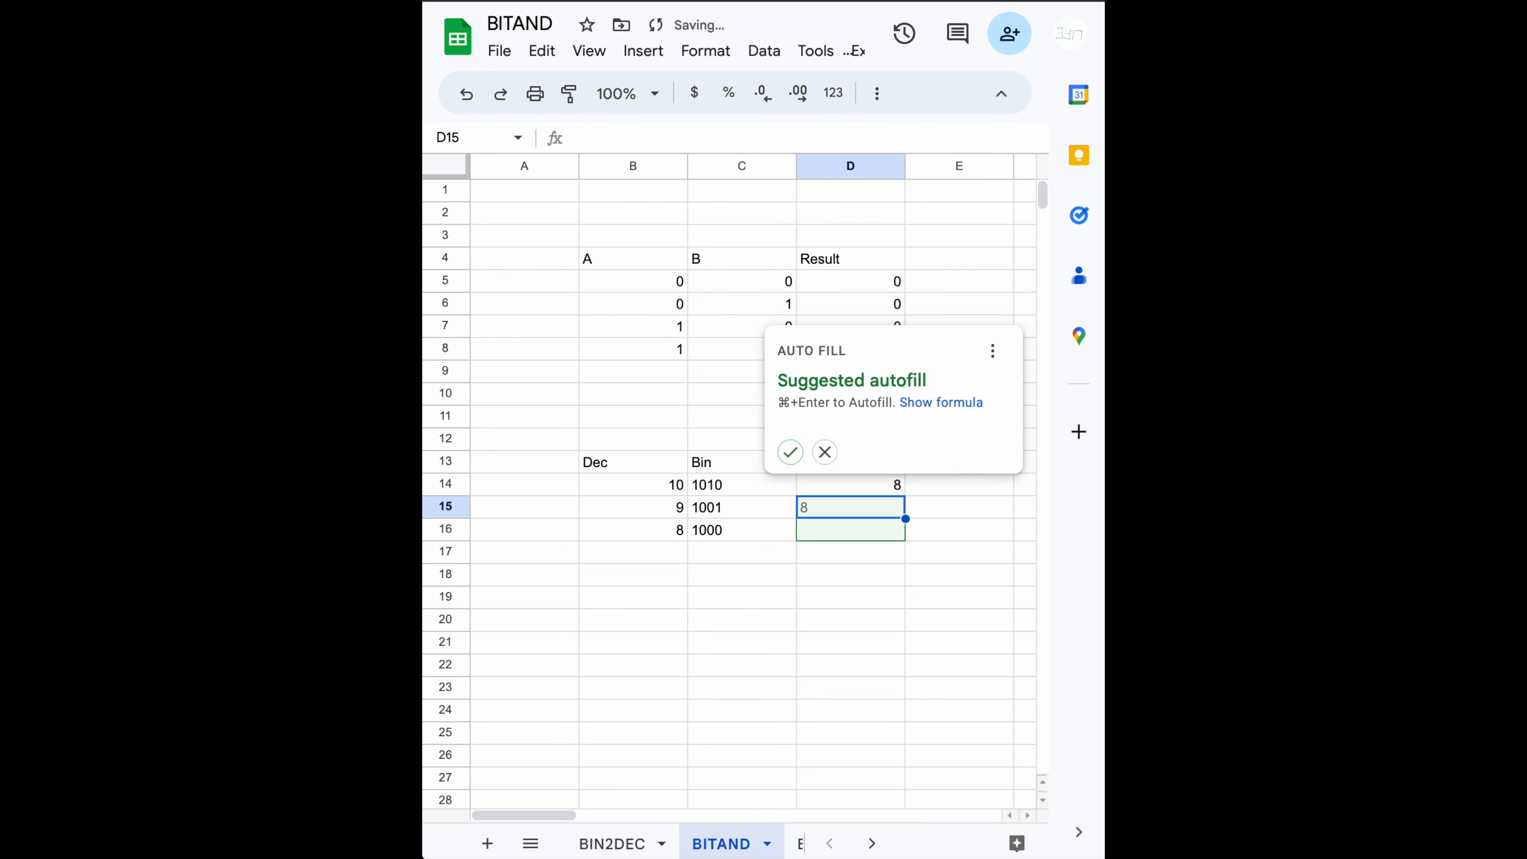
{"action": "left_click", "coordinate": [844, 492]}
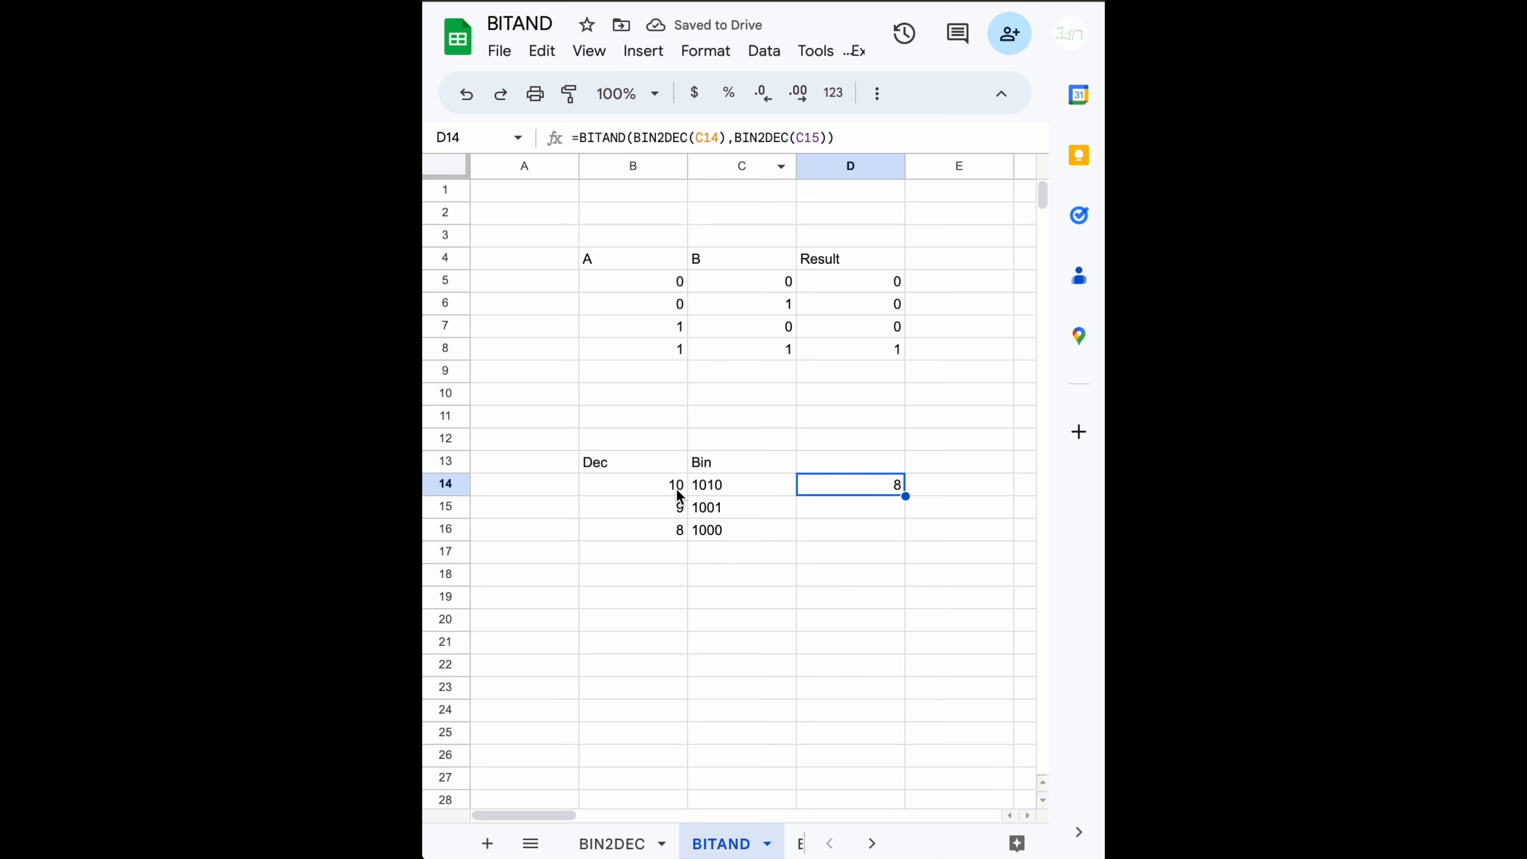